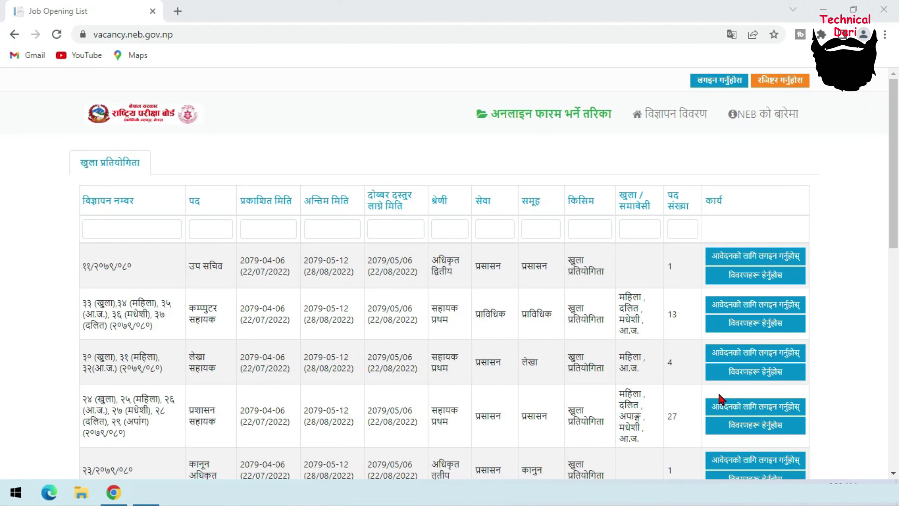
scroll(488, 363, "down", 10)
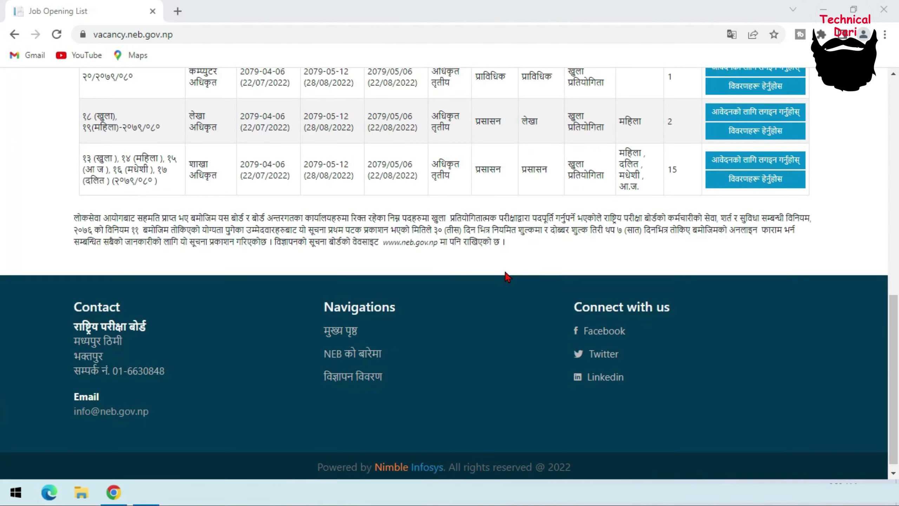
scroll(505, 280, "up", 1)
scroll(503, 276, "up", 10)
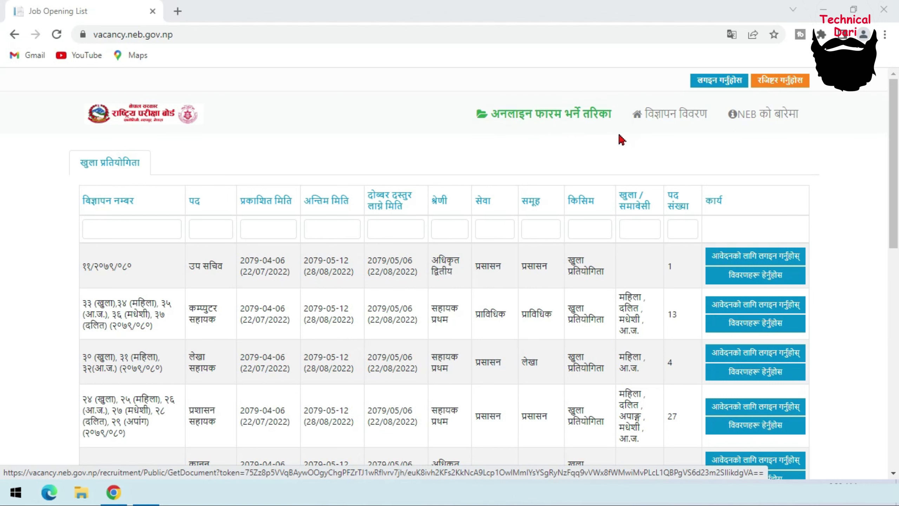
Step: Fill the candidate registration form with name, e-mail, mobile and matching passwords, then submit it
left_click(793, 84)
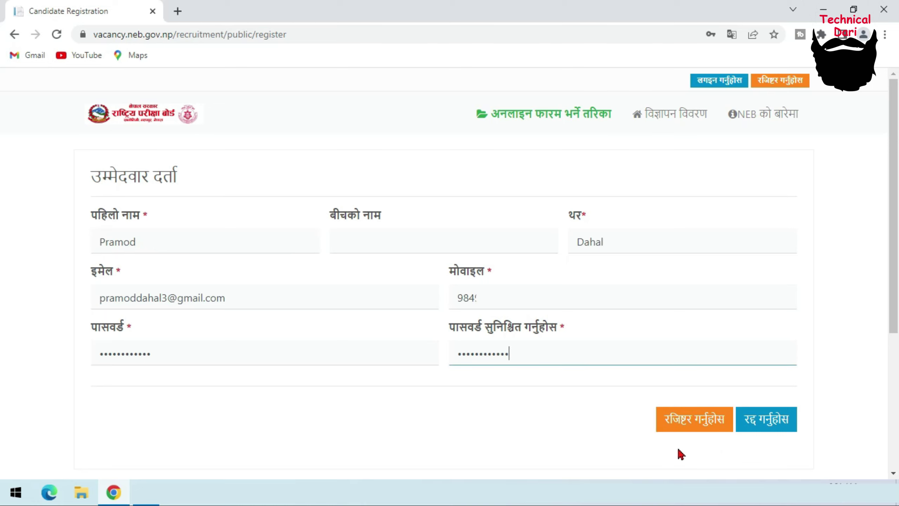
left_click(667, 429)
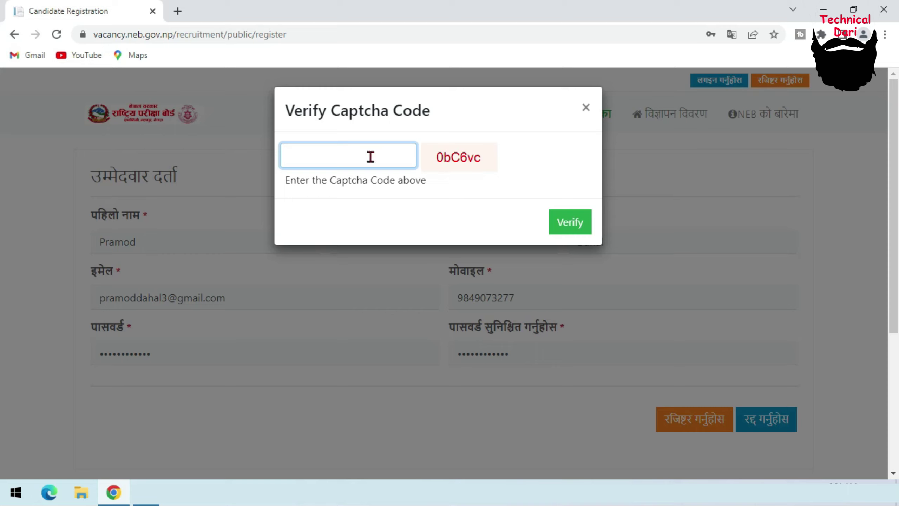
Step: Enter the captcha code to create the profile, then go to the applicant login page
type("0bC6vc")
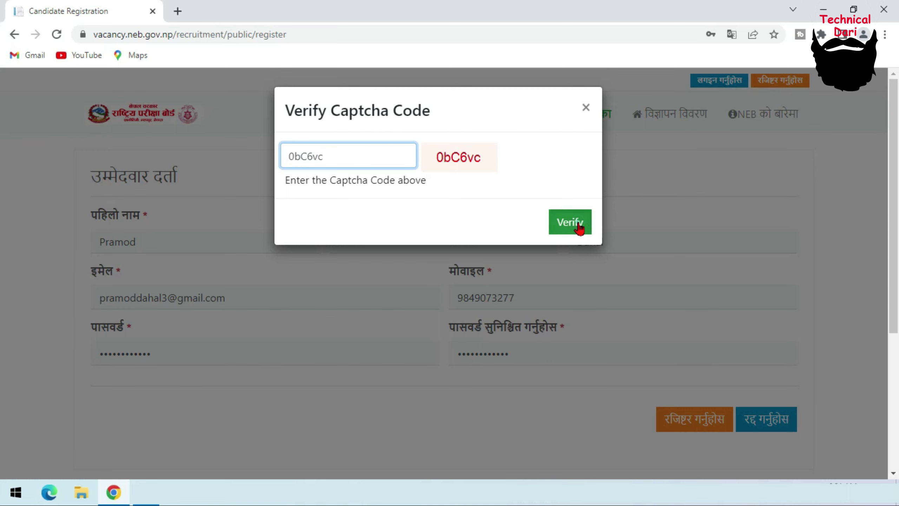
left_click(570, 223)
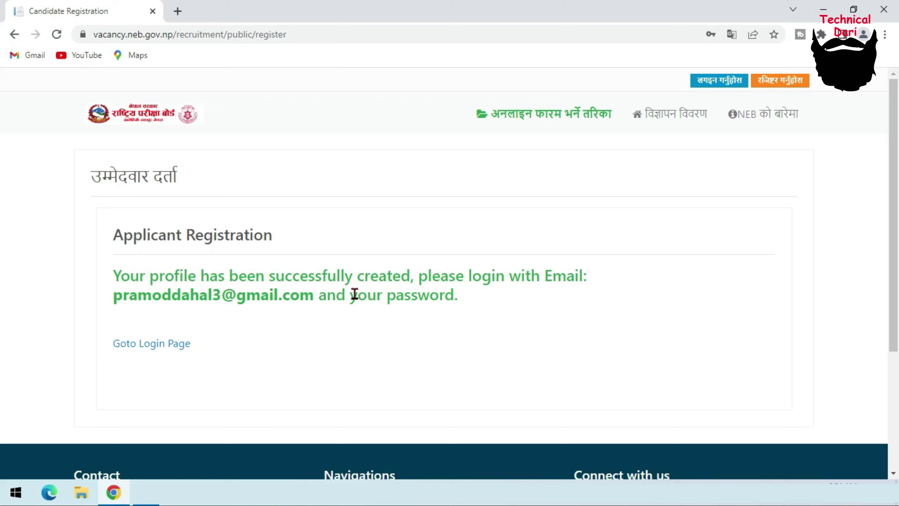
left_click(145, 351)
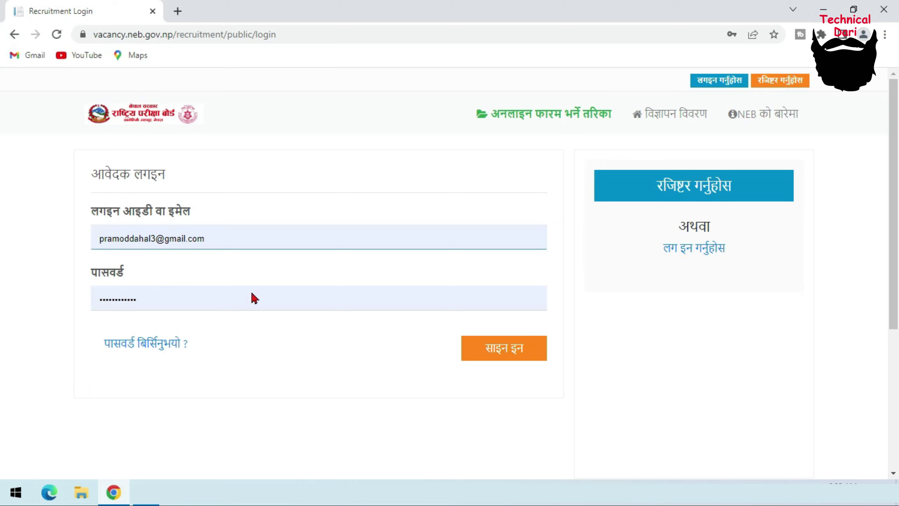
Step: In a new tab, reach the applicant login from neb.gov.np via पदपूर्ति > Online Application
left_click(178, 11)
type("neb")
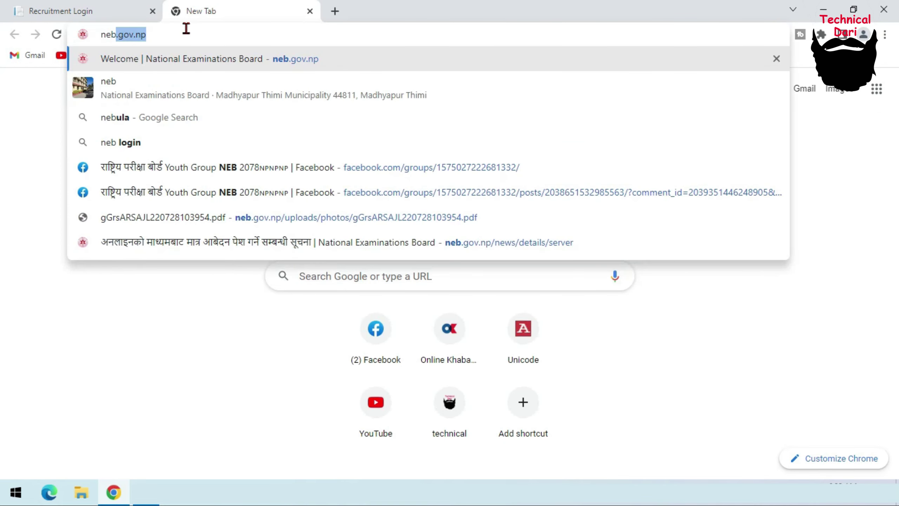
key("Return")
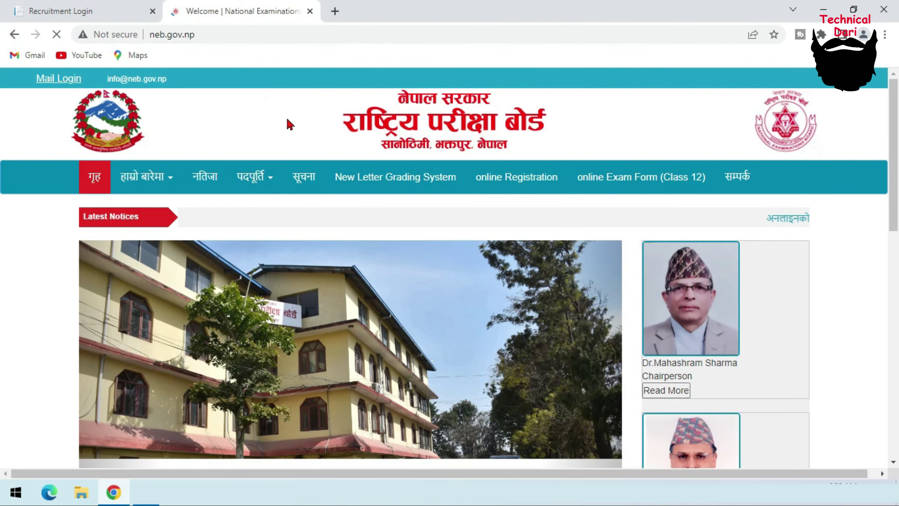
left_click(267, 185)
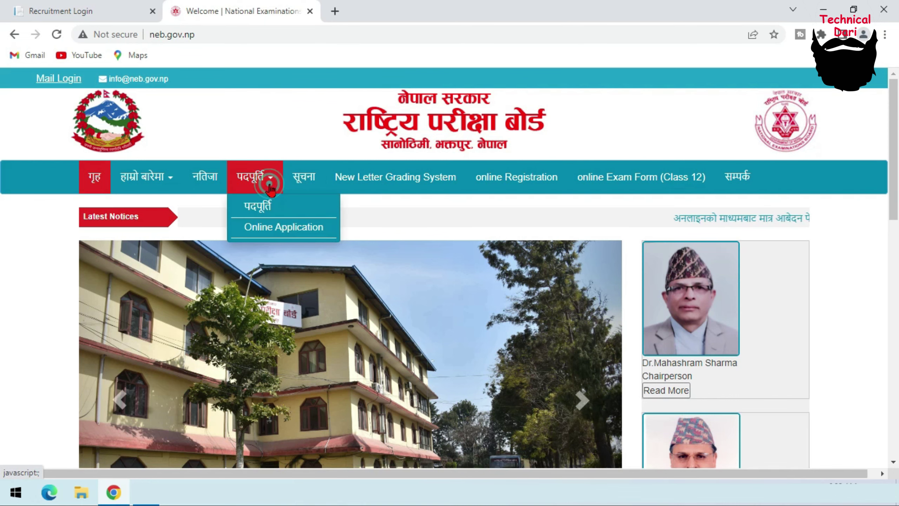
left_click(271, 232)
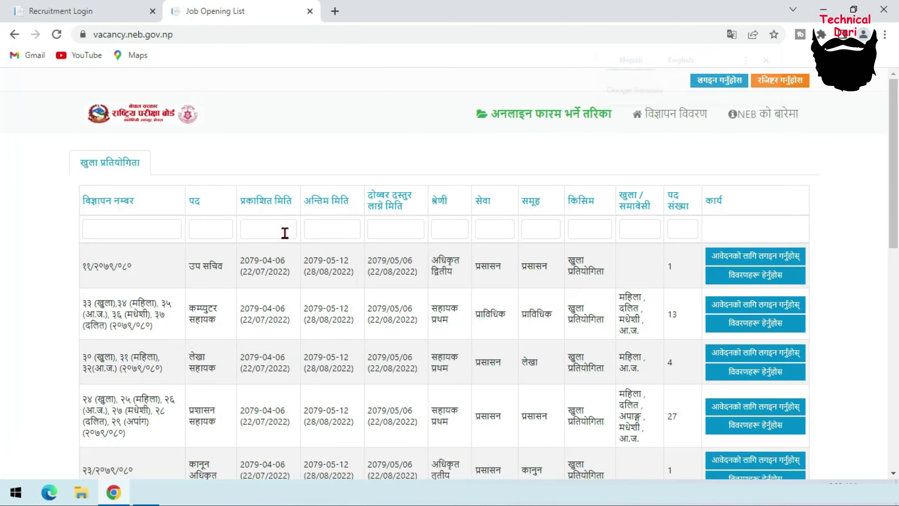
left_click(769, 59)
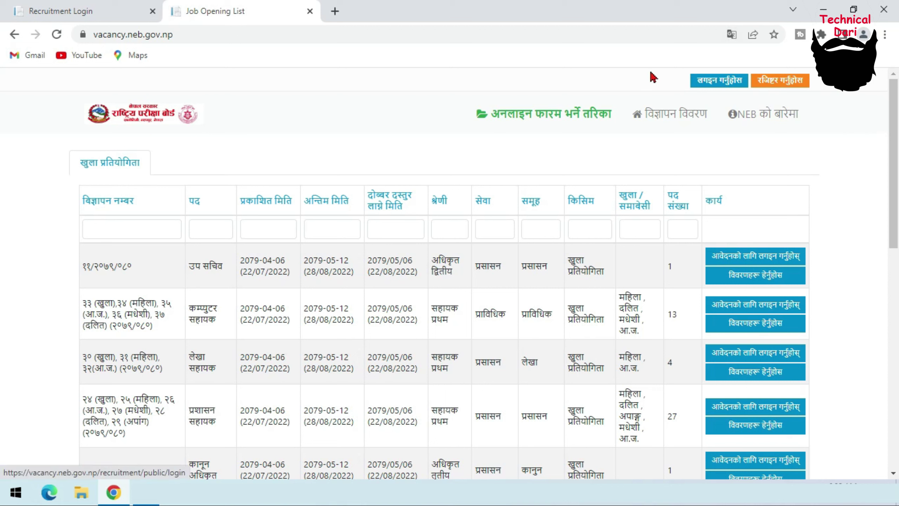
left_click(715, 85)
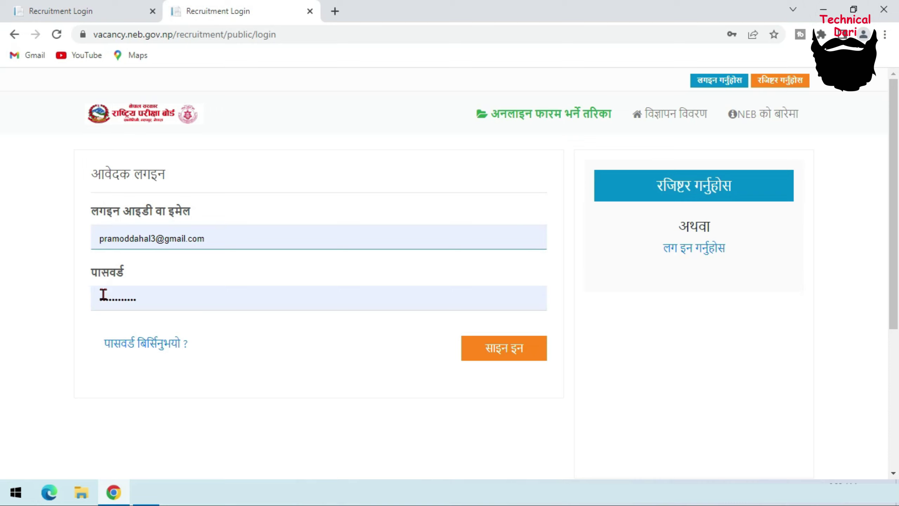
Step: Sign in and scroll the Candidate Dashboard to the कम्प्युटर सहायक (Computer Assistant) vacancy row
left_click(512, 357)
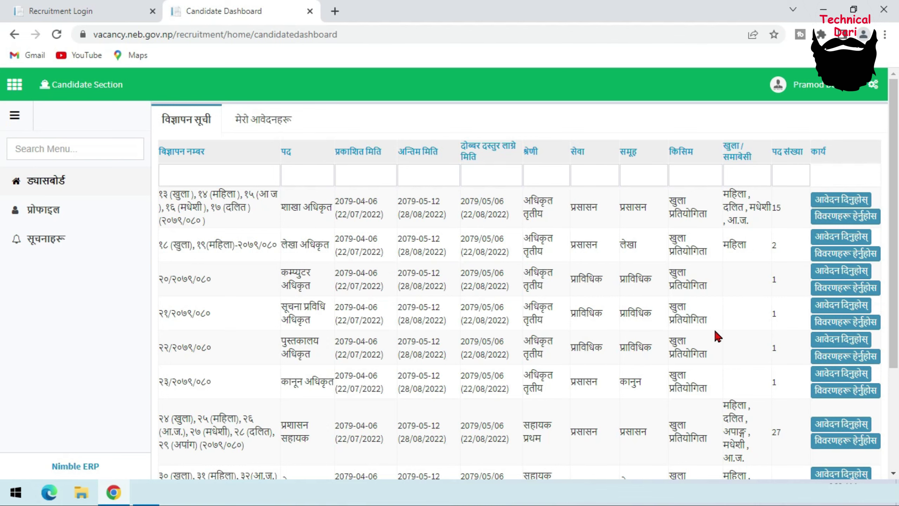
scroll(779, 319, "down", 4)
scroll(874, 313, "up", 4)
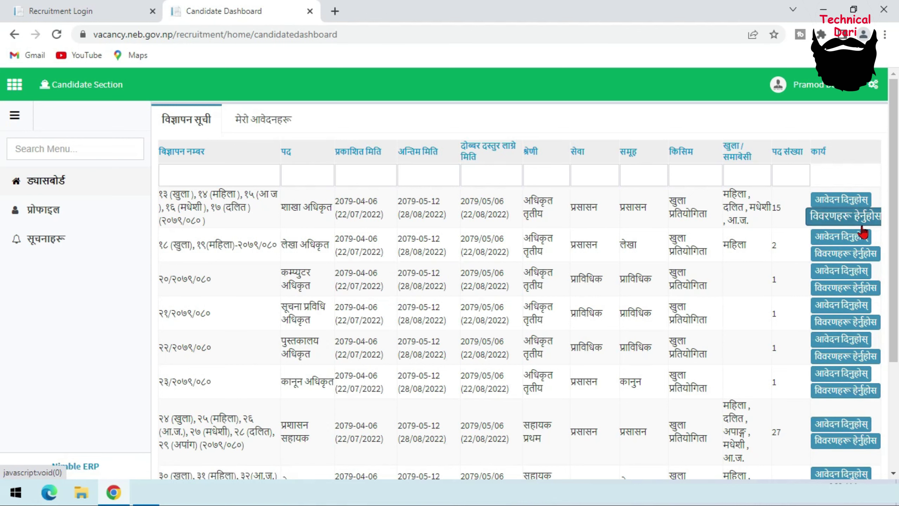
scroll(853, 377, "down", 3)
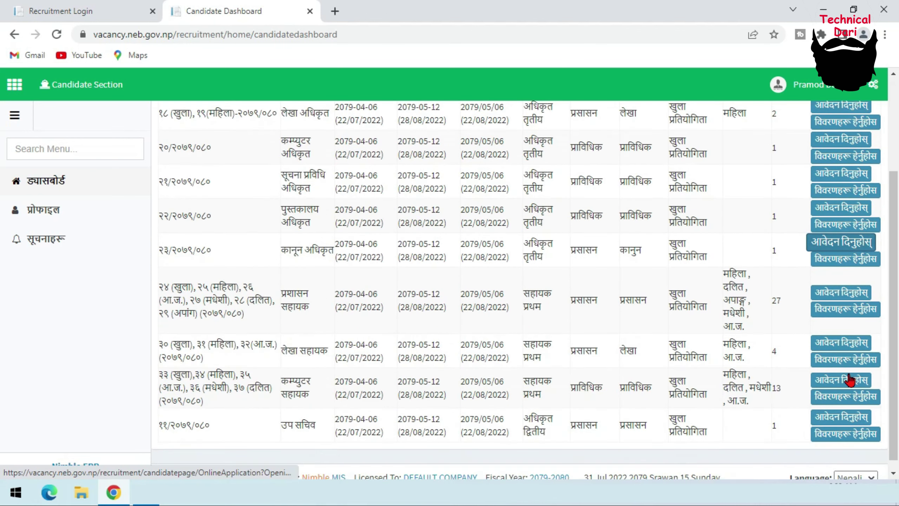
scroll(850, 378, "up", 3)
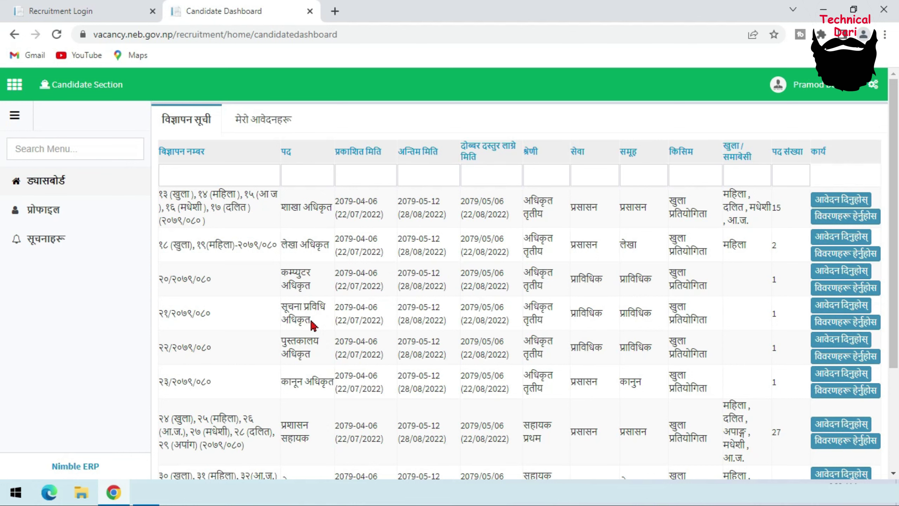
scroll(288, 381, "down", 4)
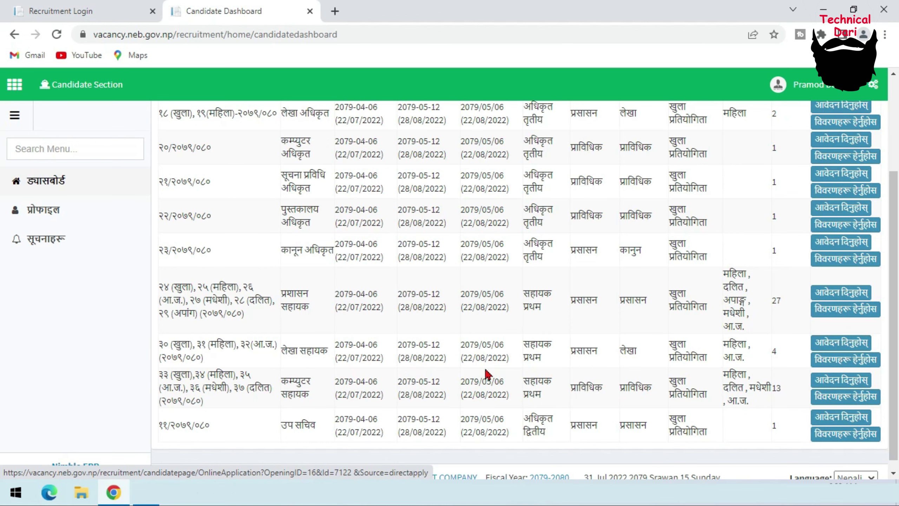
left_click(845, 386)
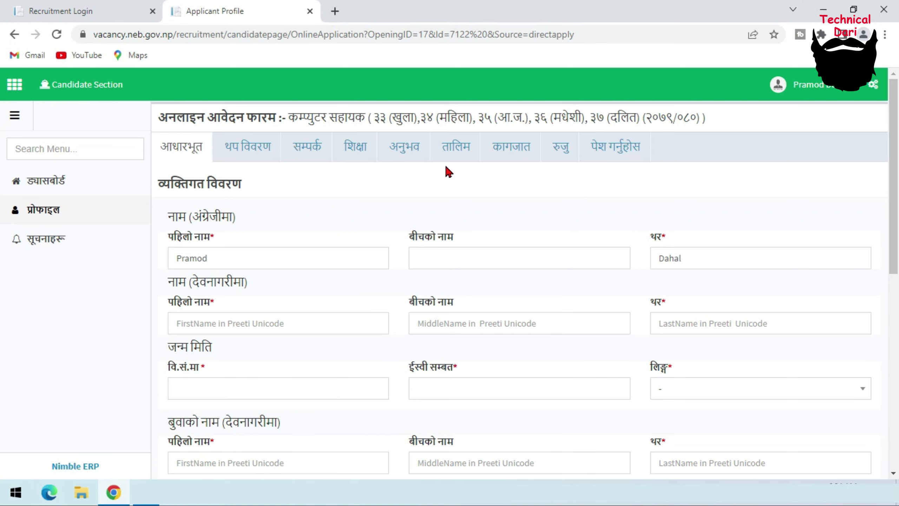
left_click(241, 156)
scroll(446, 301, "down", 10)
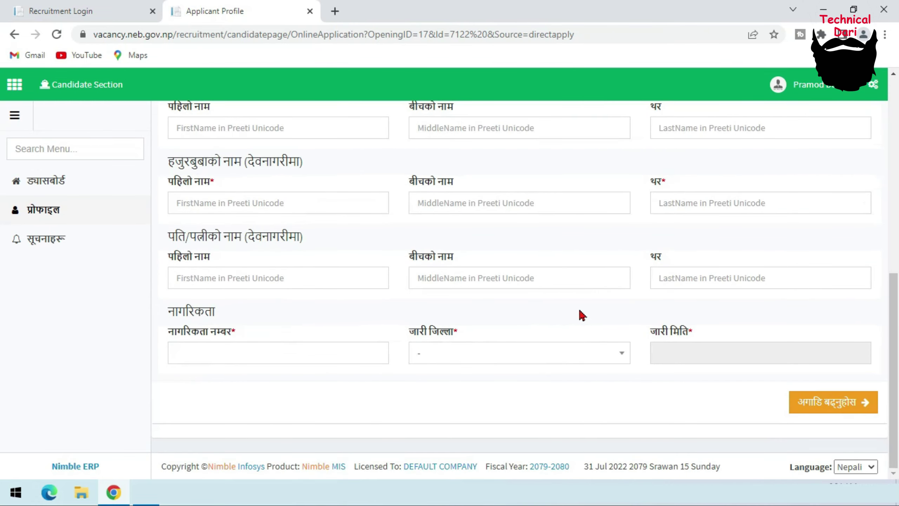
scroll(418, 311, "up", 10)
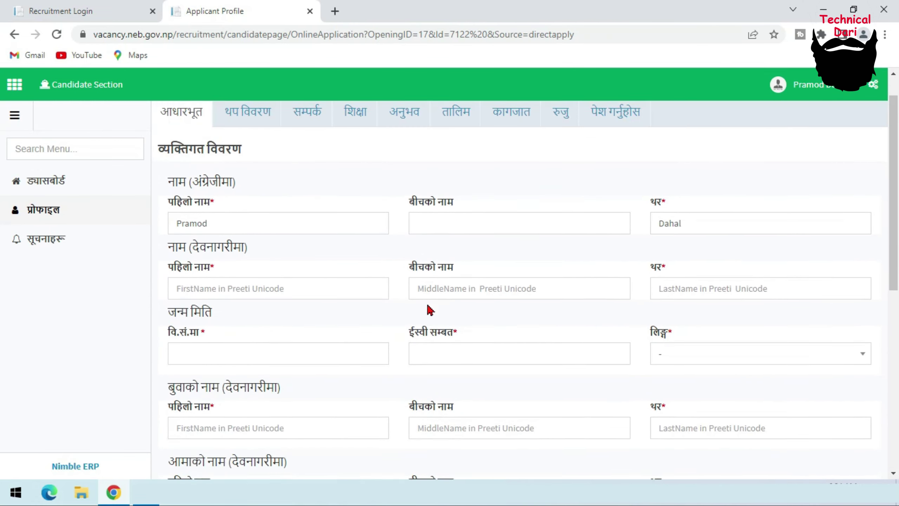
scroll(430, 310, "up", 1)
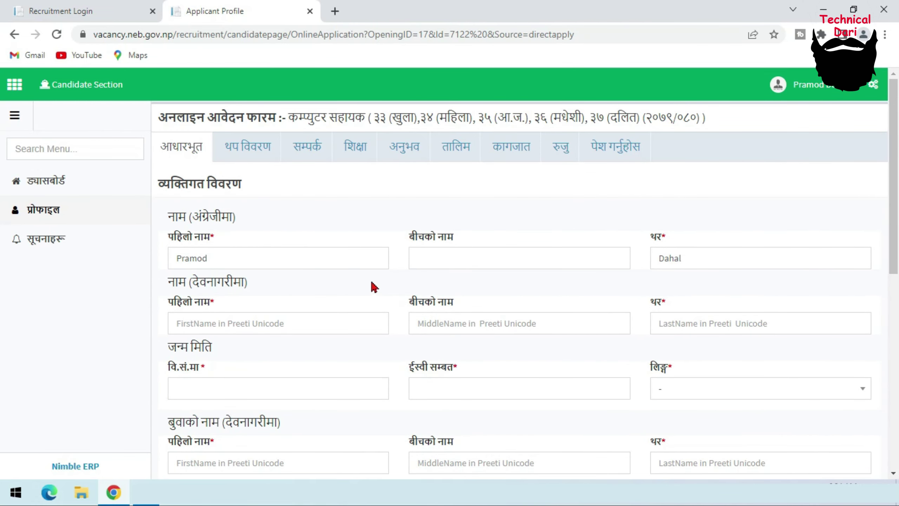
scroll(361, 334, "down", 9)
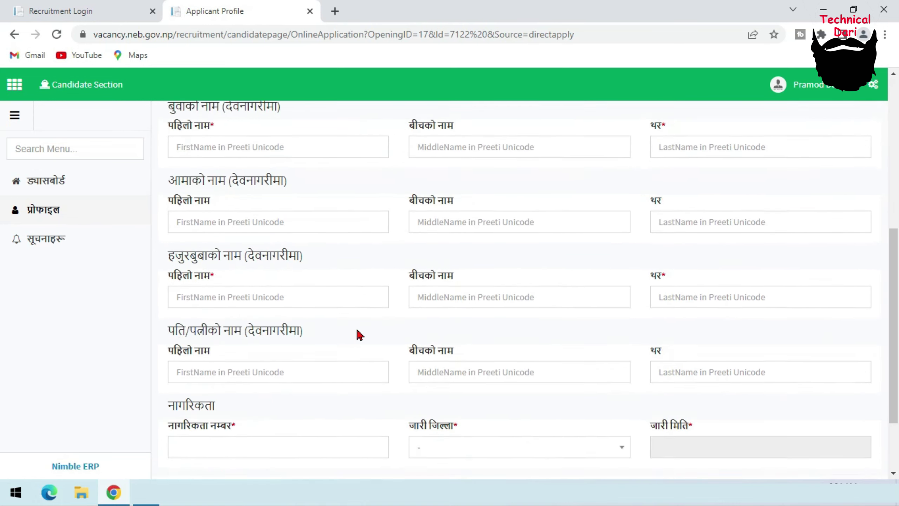
scroll(430, 352, "up", 9)
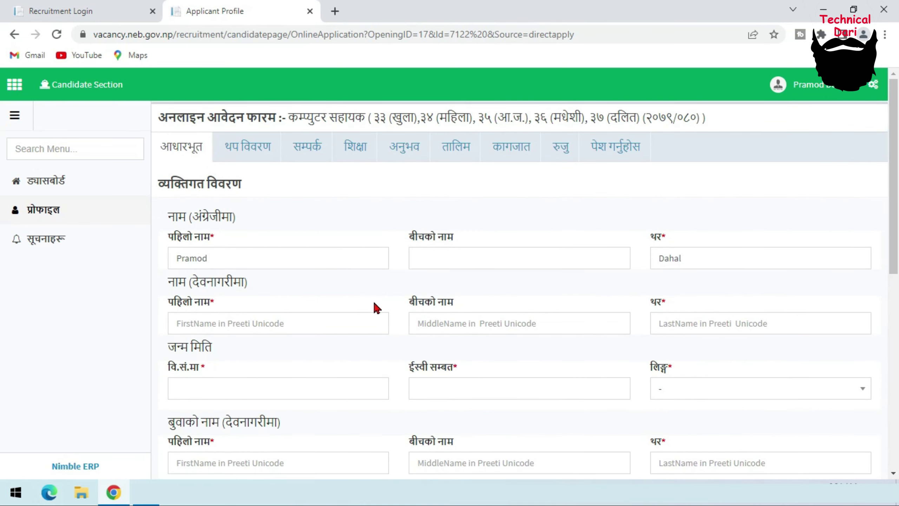
scroll(373, 305, "down", 2)
scroll(355, 326, "down", 5)
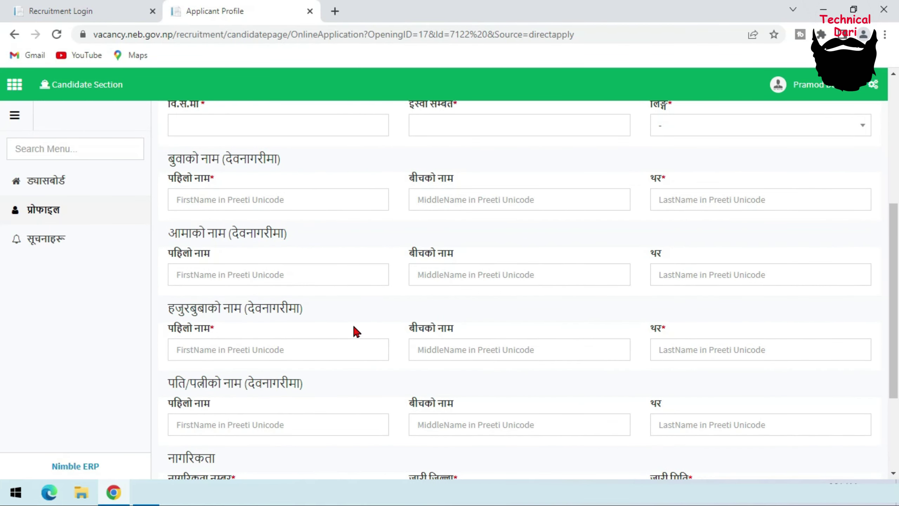
scroll(356, 331, "down", 4)
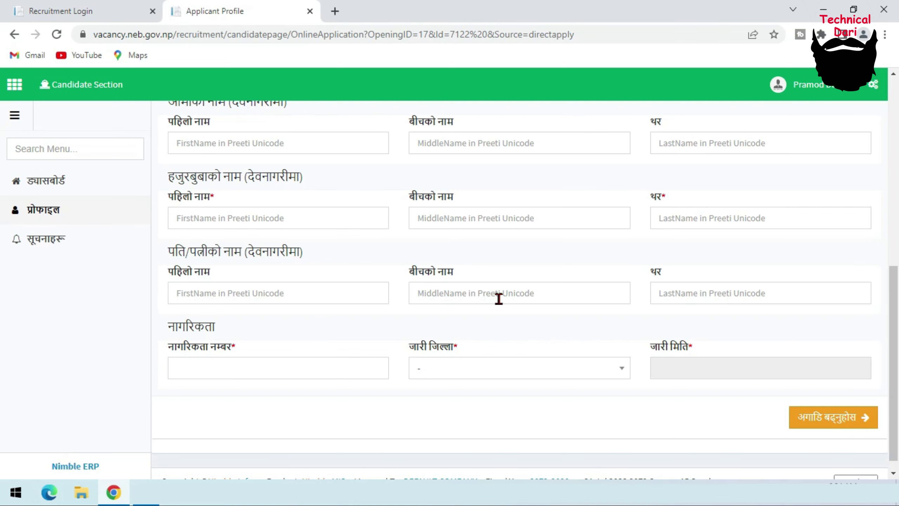
scroll(520, 320, "up", 10)
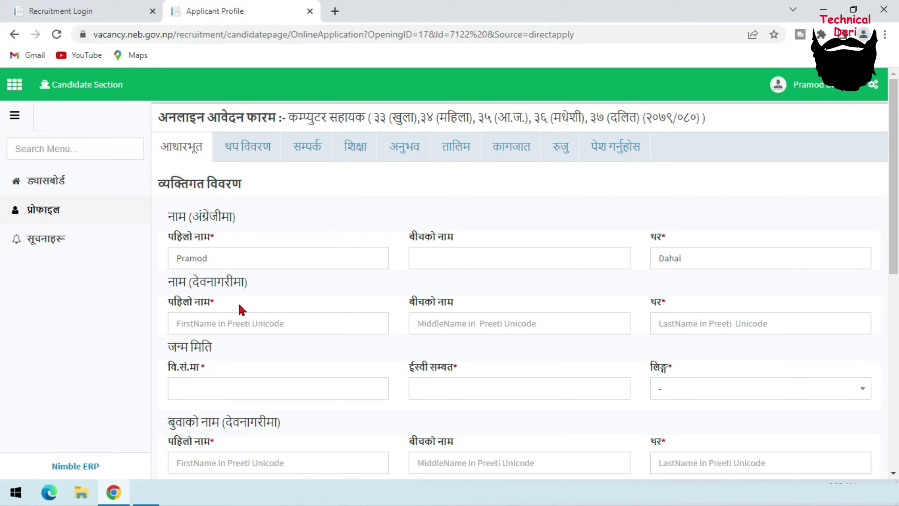
Step: Enter the first name in Devanagari, complete the remaining basic fields, and save the basic details
left_click(252, 322)
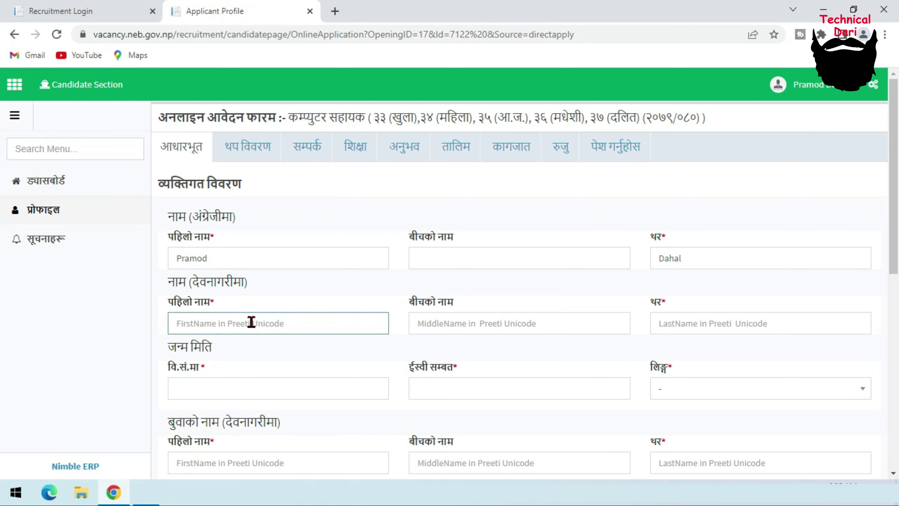
type("प्र")
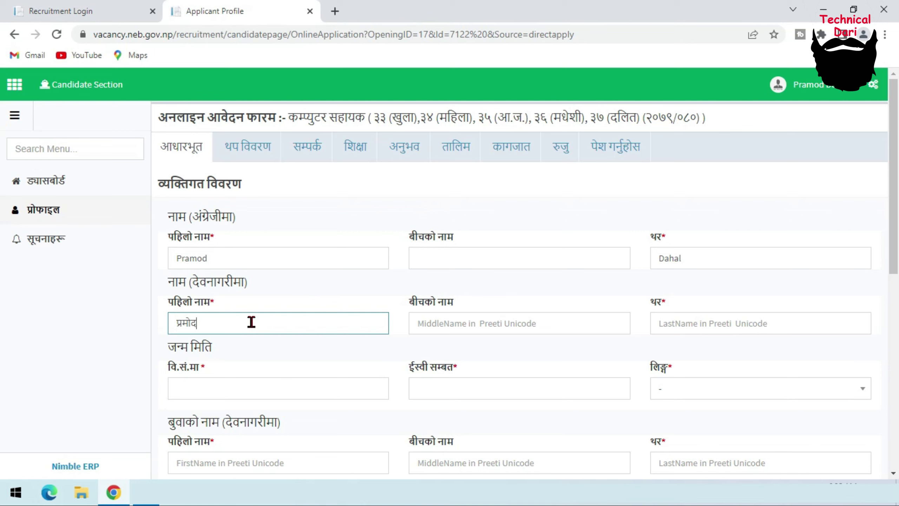
type("मोद")
key("Tab")
key("Tab")
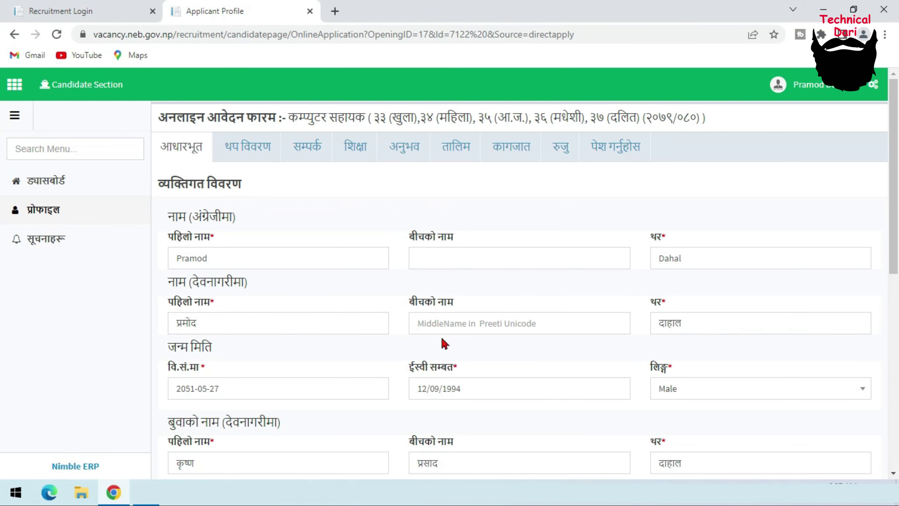
scroll(508, 336, "down", 10)
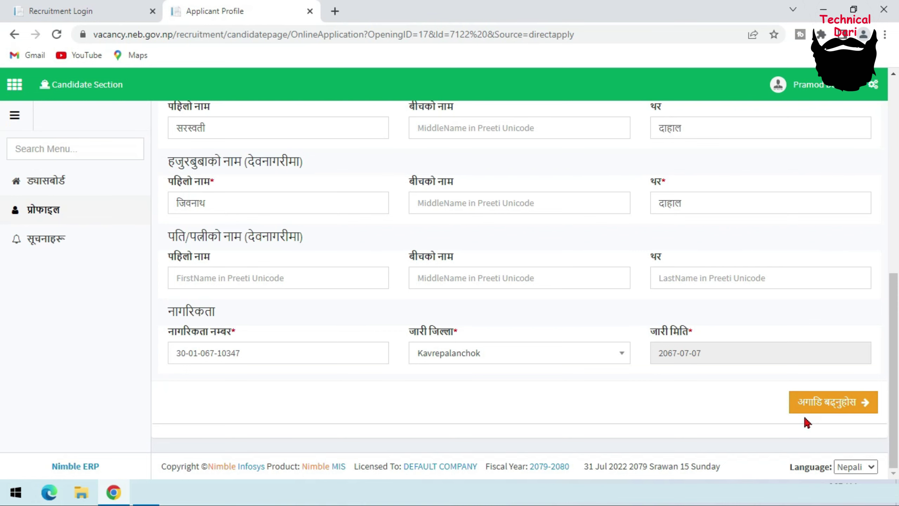
left_click(826, 414)
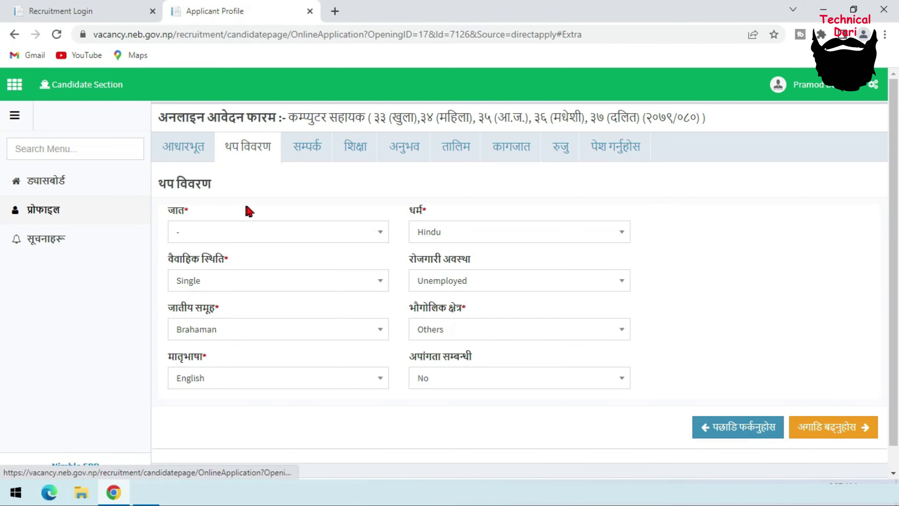
Step: Re-save basic details, then save caste Brahmin-Hill/Bahun and mother tongue Nepali in additional details
left_click(183, 146)
scroll(615, 313, "down", 10)
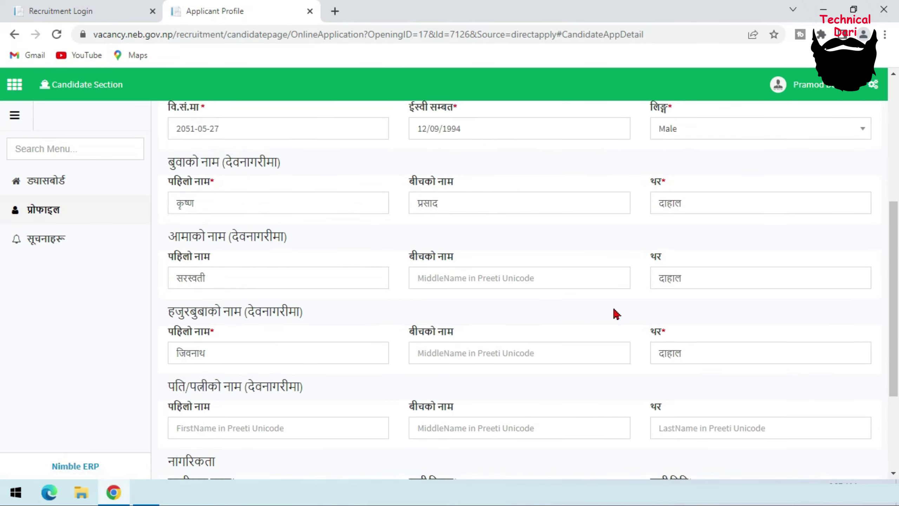
left_click(831, 400)
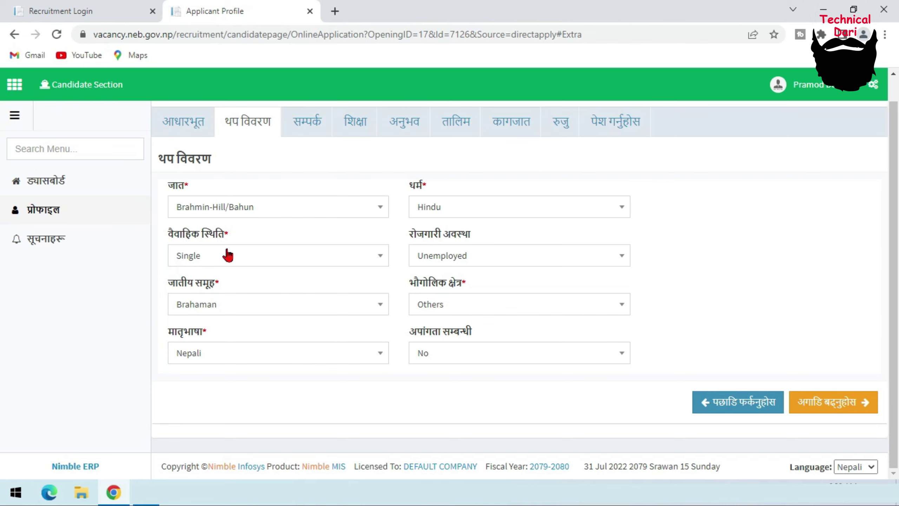
left_click(841, 408)
scroll(423, 297, "up", 3)
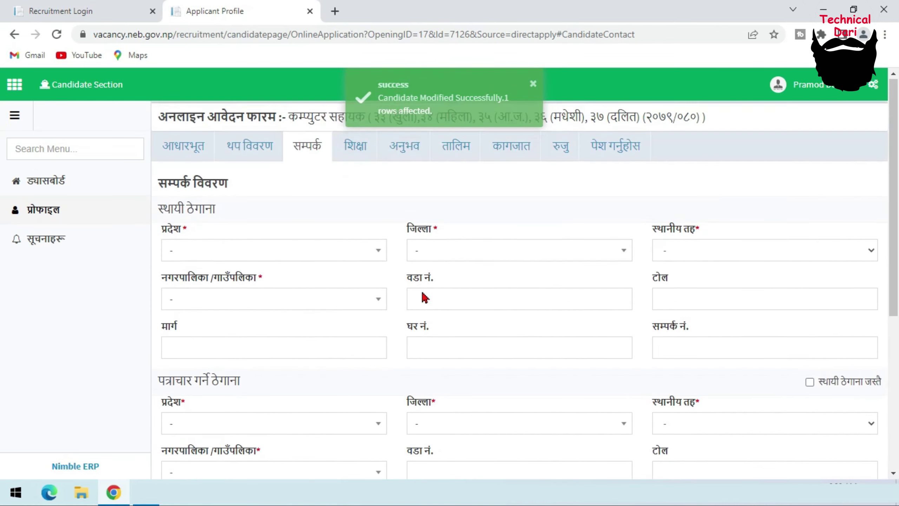
Step: Fill in the permanent address, copy it to the correspondence address, and save the contact details
scroll(345, 348, "down", 7)
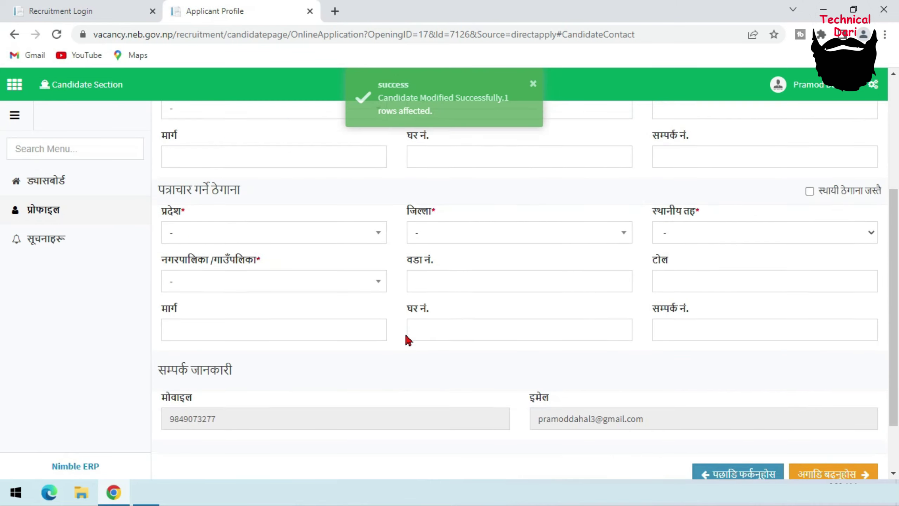
scroll(420, 369, "up", 7)
scroll(391, 363, "down", 7)
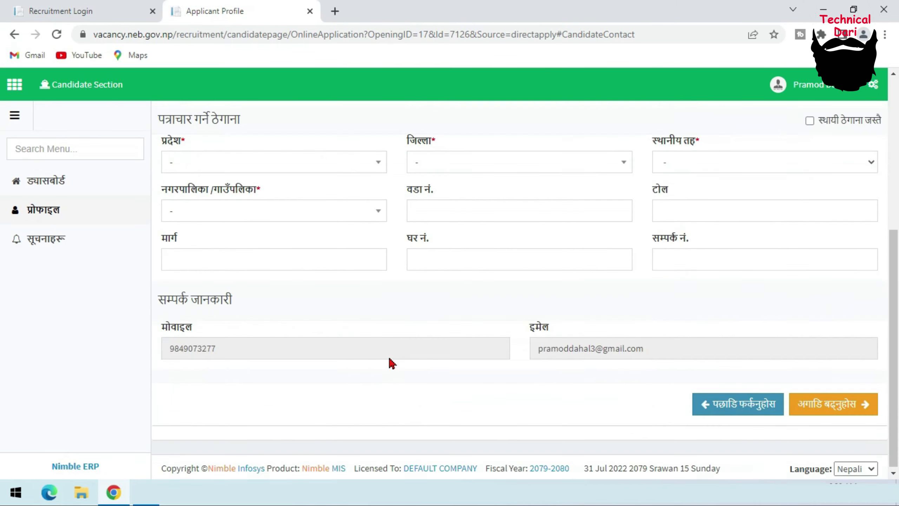
scroll(467, 395, "up", 5)
scroll(467, 395, "up", 2)
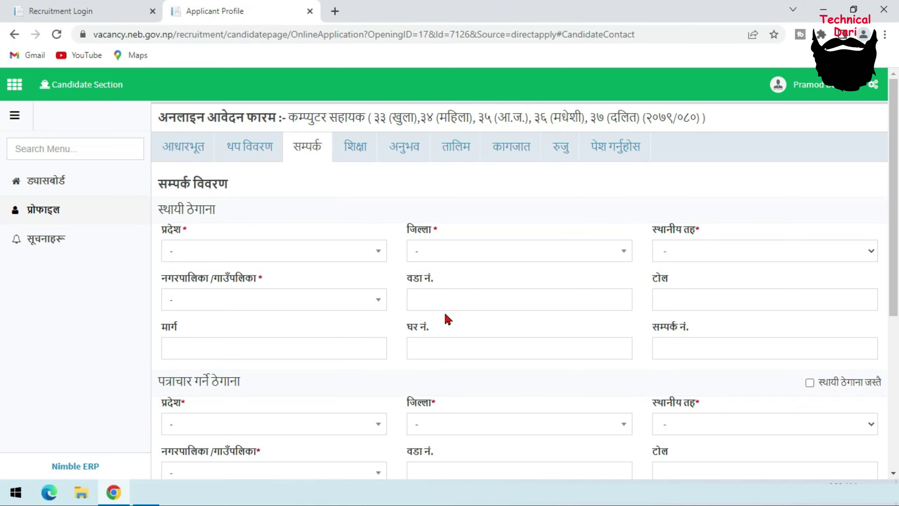
scroll(421, 319, "down", 6)
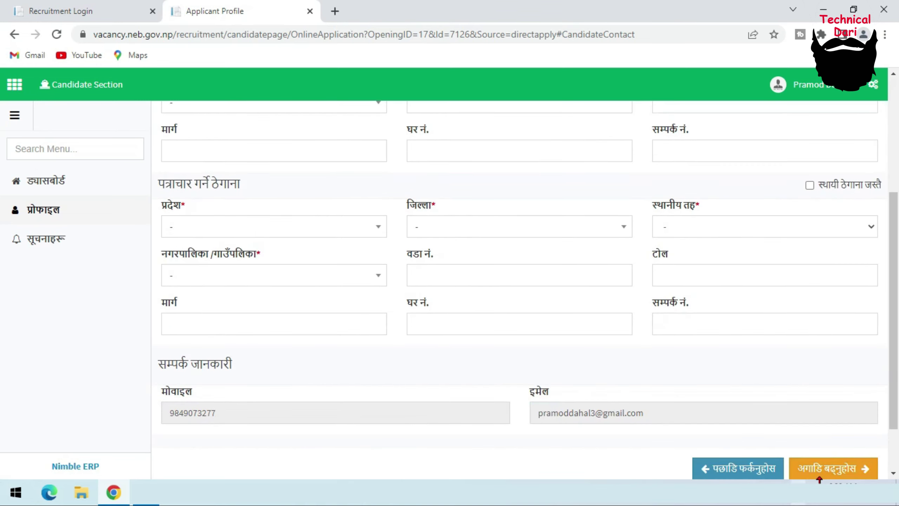
scroll(386, 271, "up", 3)
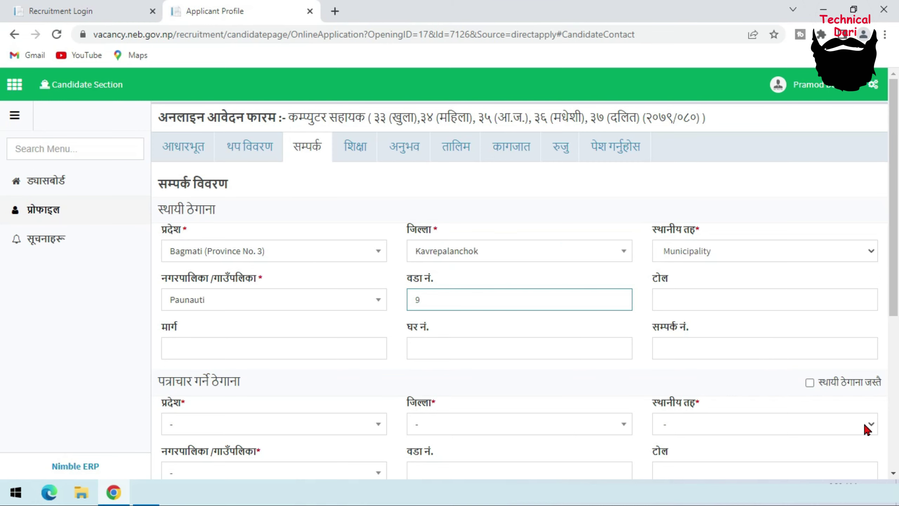
scroll(219, 387, "down", 2)
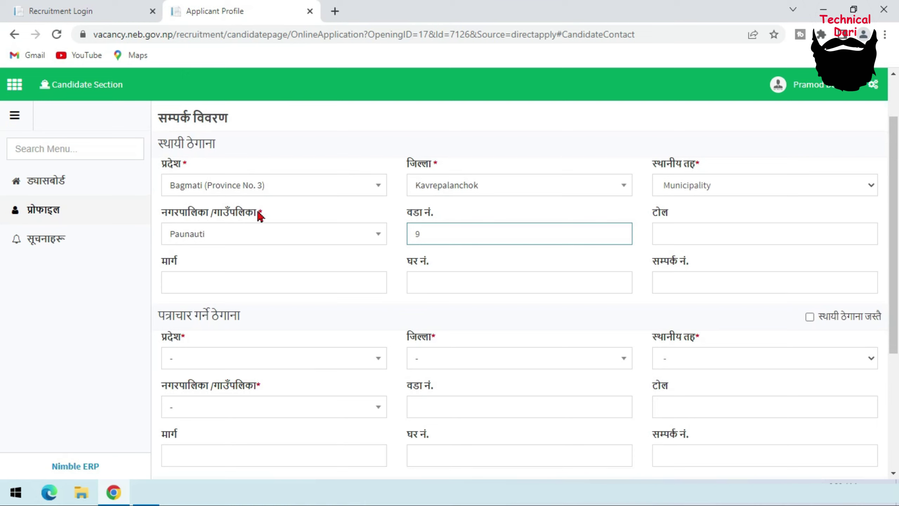
left_click(809, 317)
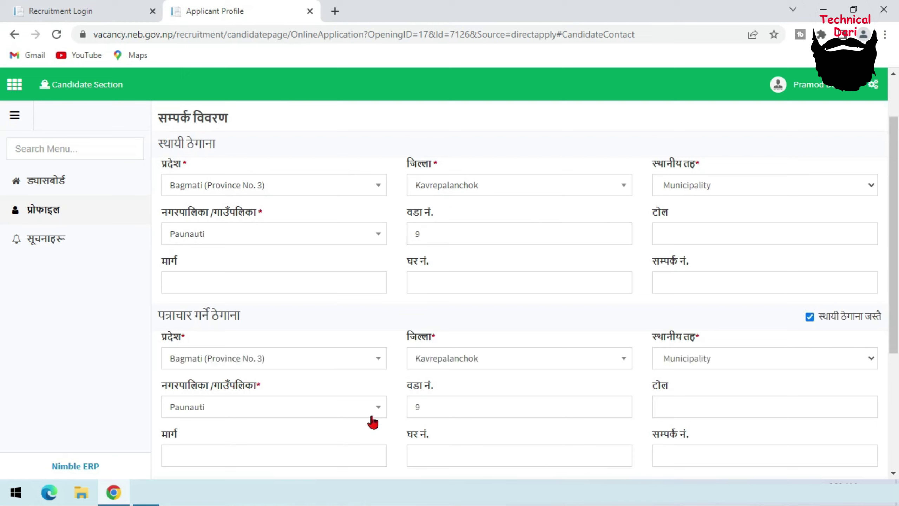
left_click_drag(894, 322, 894, 445)
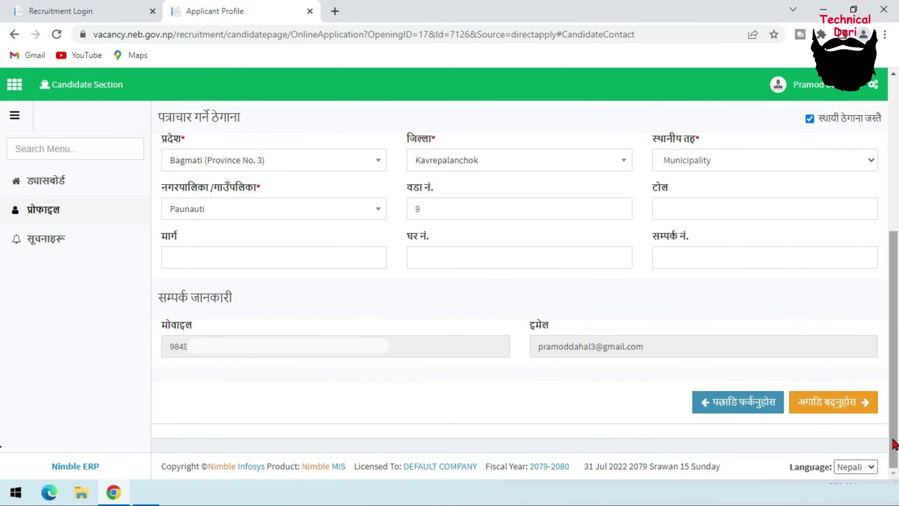
left_click(847, 412)
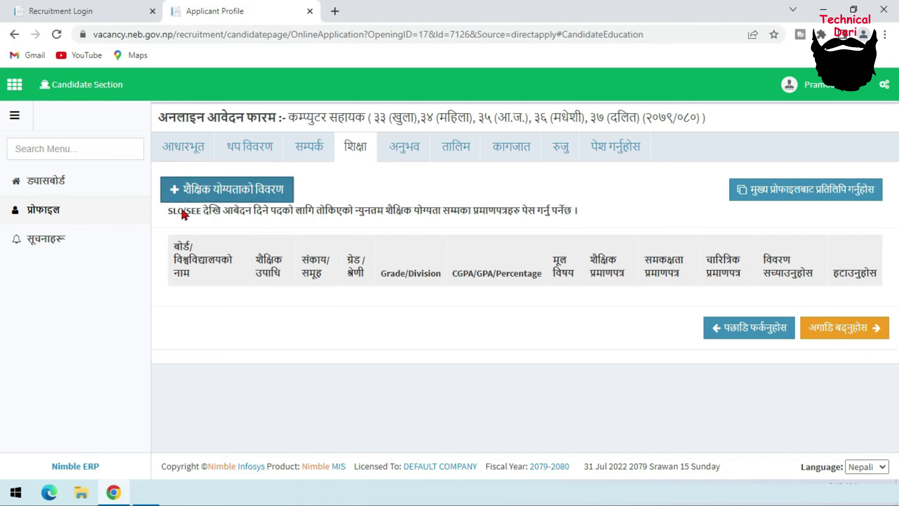
Step: Add an H.S.E.B +2/PCL qualification with its marksheet attached, then continue to experience
left_click(182, 194)
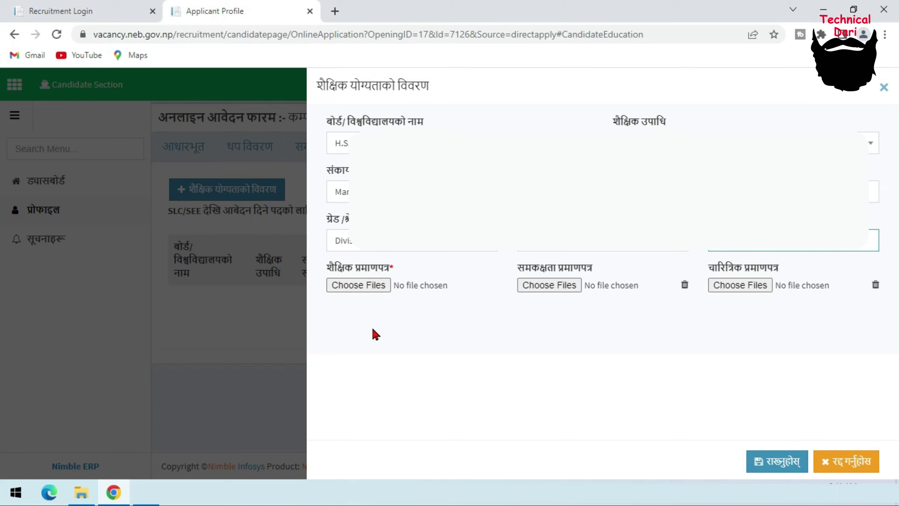
left_click(374, 297)
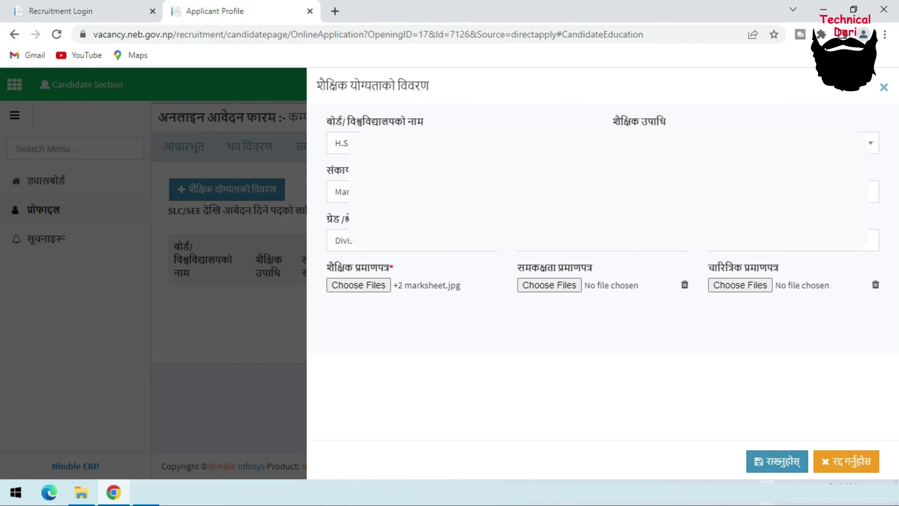
left_click(774, 462)
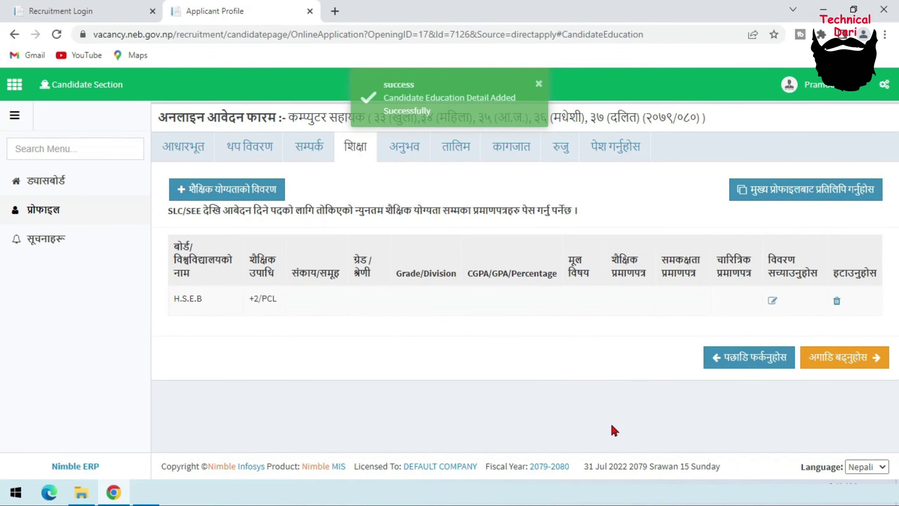
left_click(844, 359)
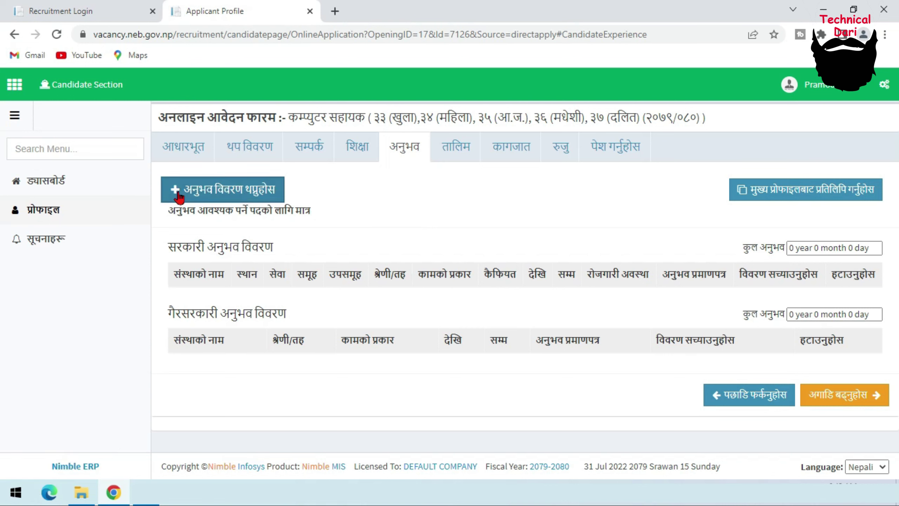
Step: Dismiss the experience form without adding any entry and move on to training
left_click(239, 191)
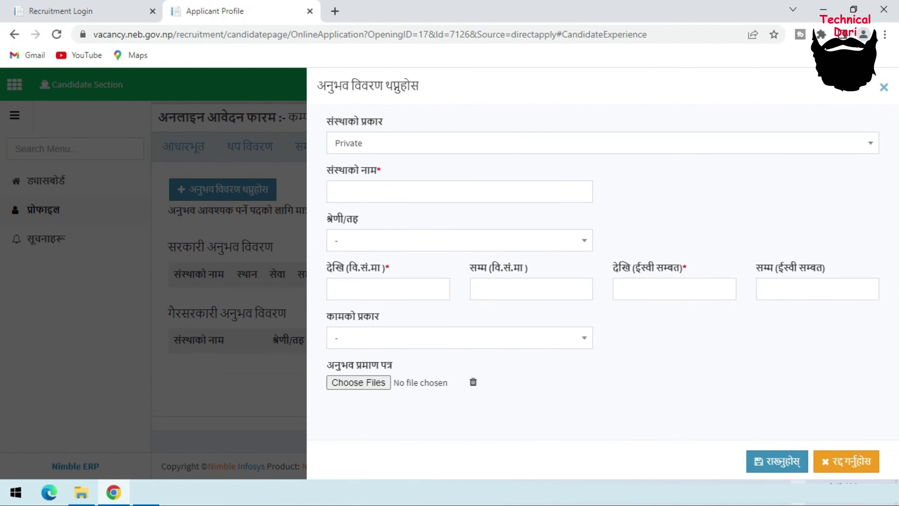
key("Escape")
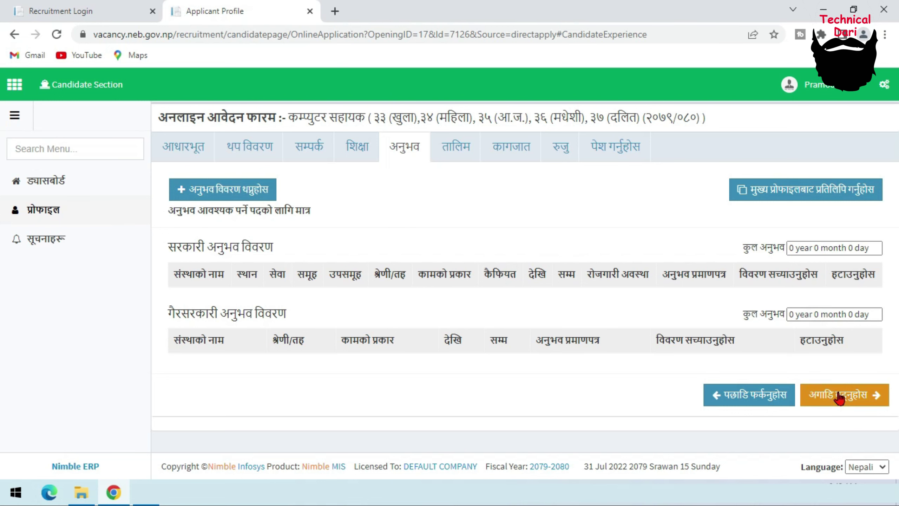
left_click(817, 391)
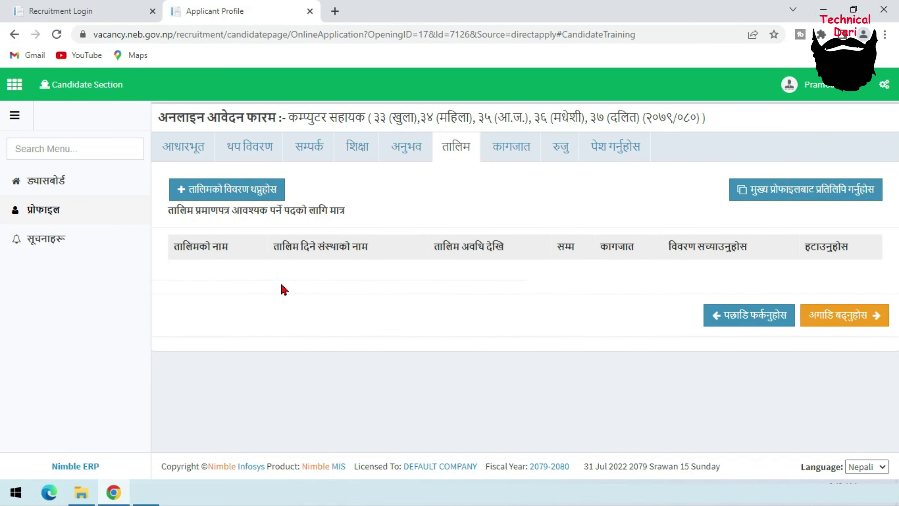
Step: Add the Office Management Computer Course training from Prashanti International and continue to documents
left_click(193, 193)
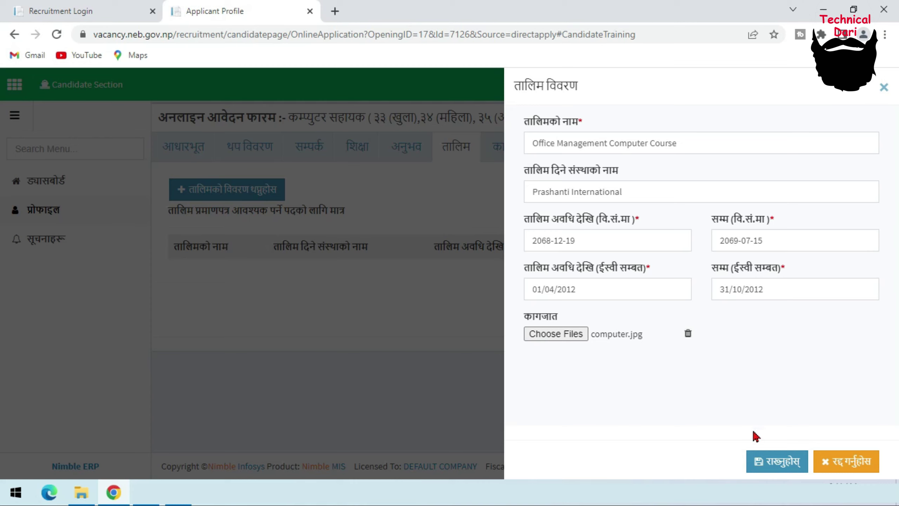
left_click(769, 466)
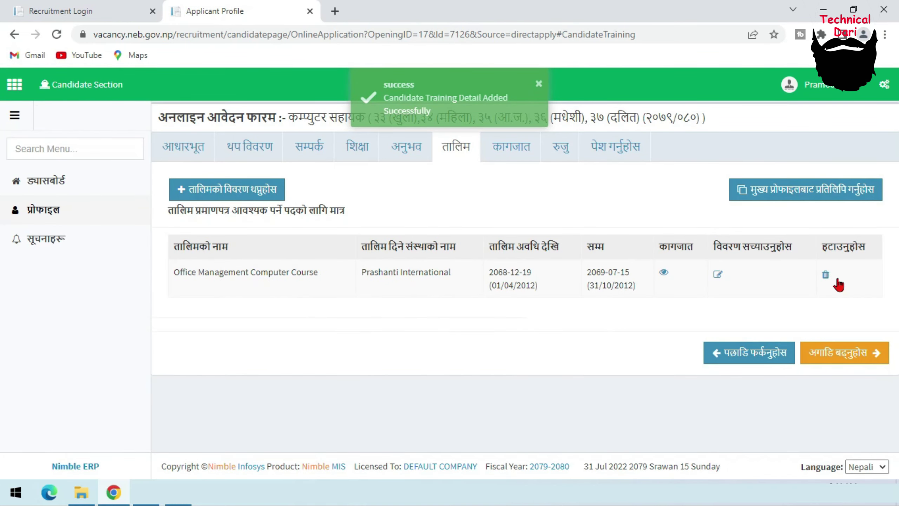
left_click(844, 353)
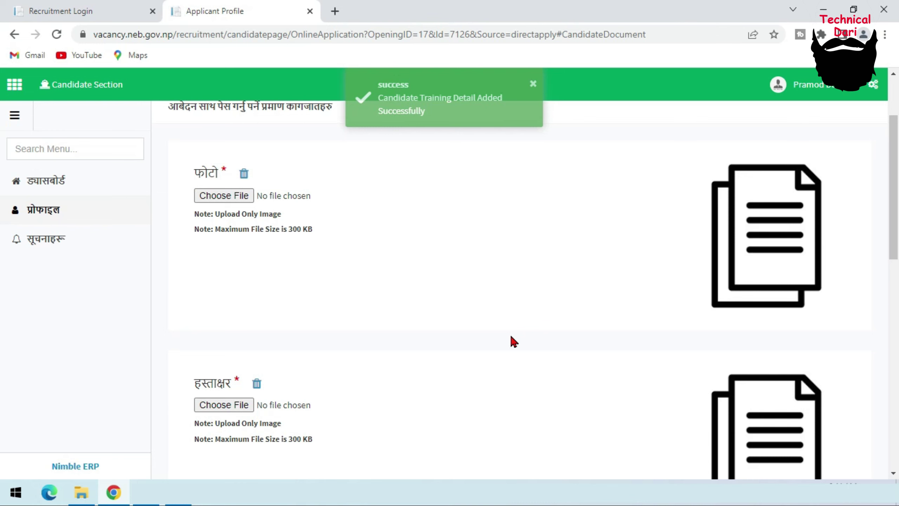
Step: Check the attached photo, signature and citizenship images, then continue to the रुजु review tab
scroll(496, 323, "up", 3)
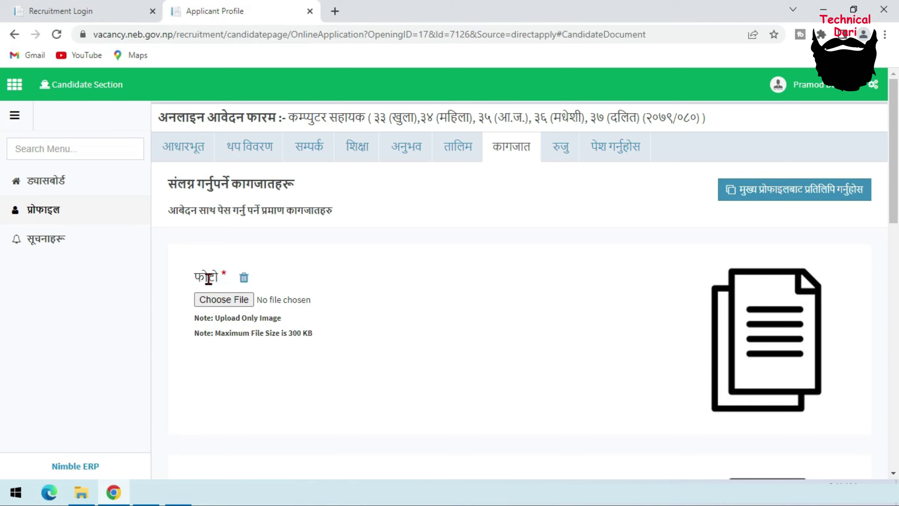
scroll(288, 300, "down", 10)
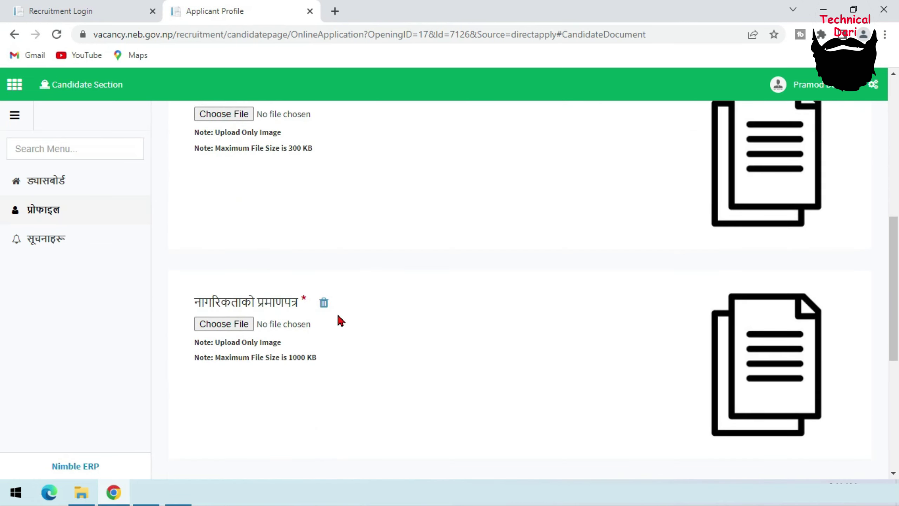
scroll(341, 321, "down", 7)
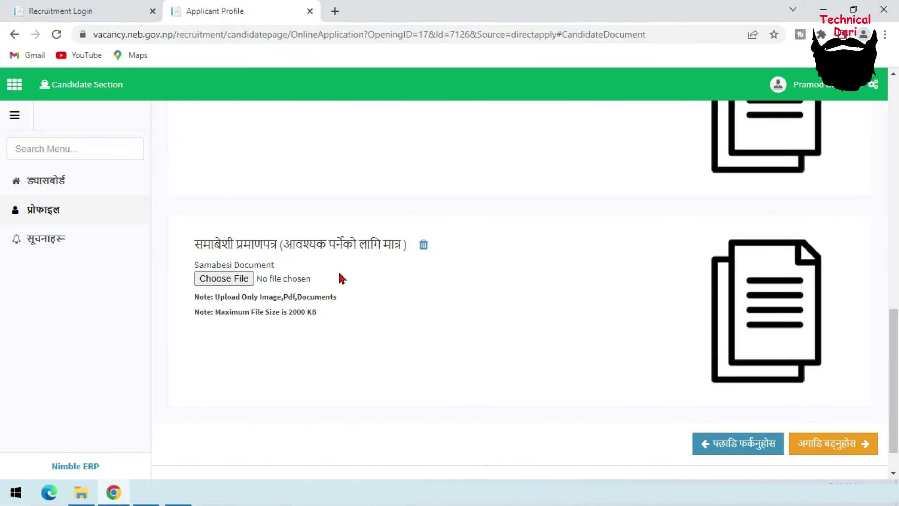
scroll(384, 297, "down", 2)
scroll(418, 319, "up", 20)
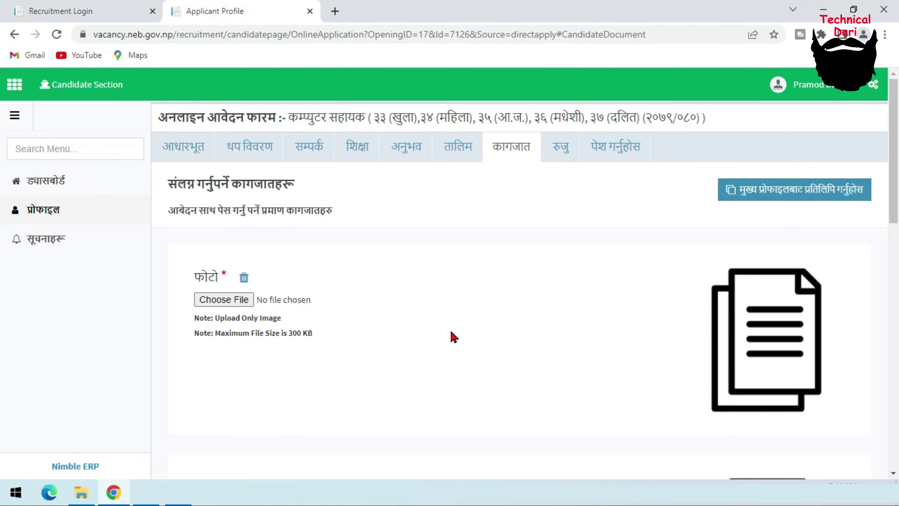
scroll(450, 333, "down", 5)
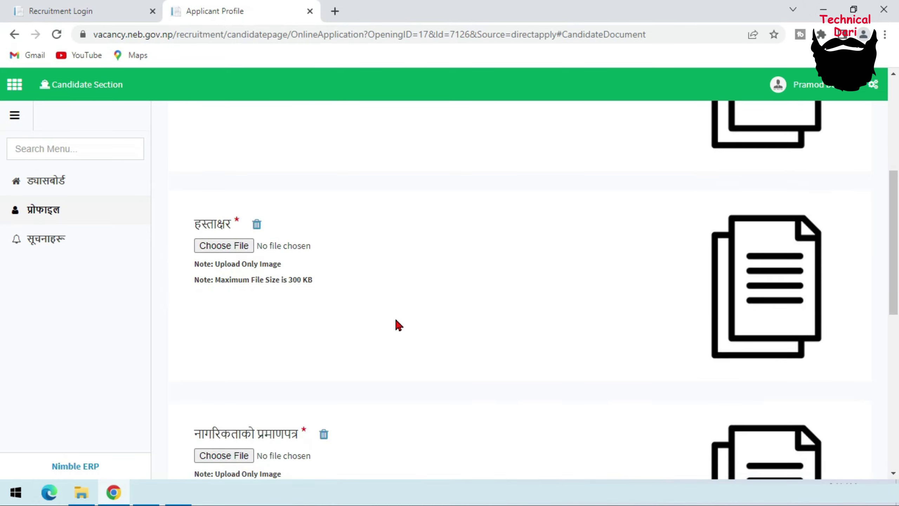
scroll(395, 318, "down", 7)
scroll(439, 355, "up", 4)
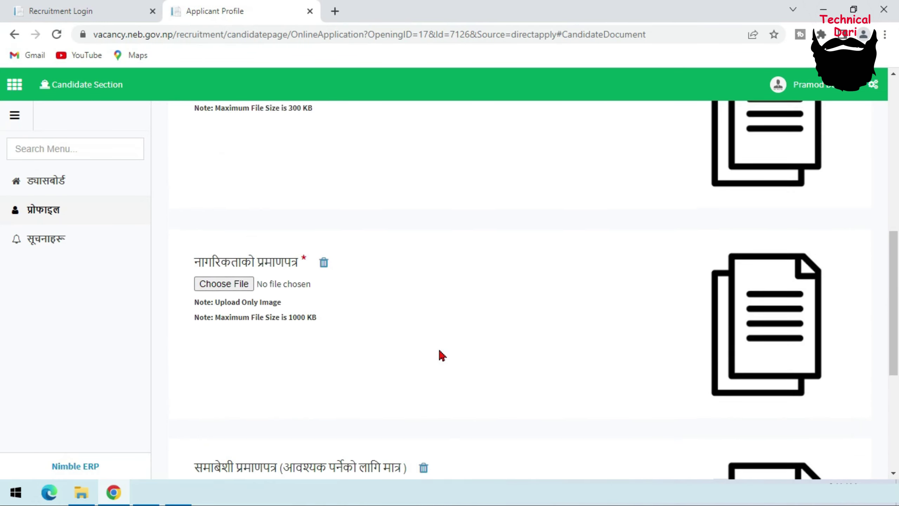
scroll(441, 354, "up", 8)
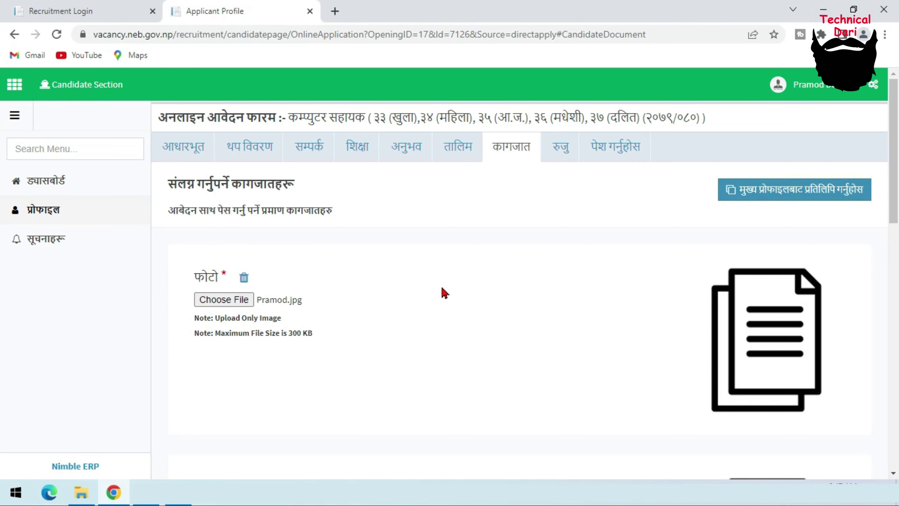
scroll(424, 298, "down", 4)
scroll(411, 305, "up", 4)
scroll(391, 302, "down", 10)
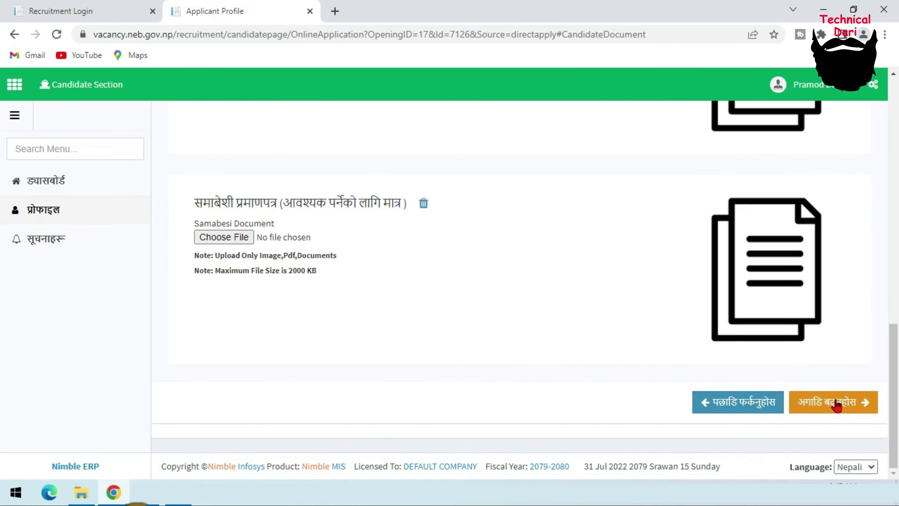
left_click(844, 404)
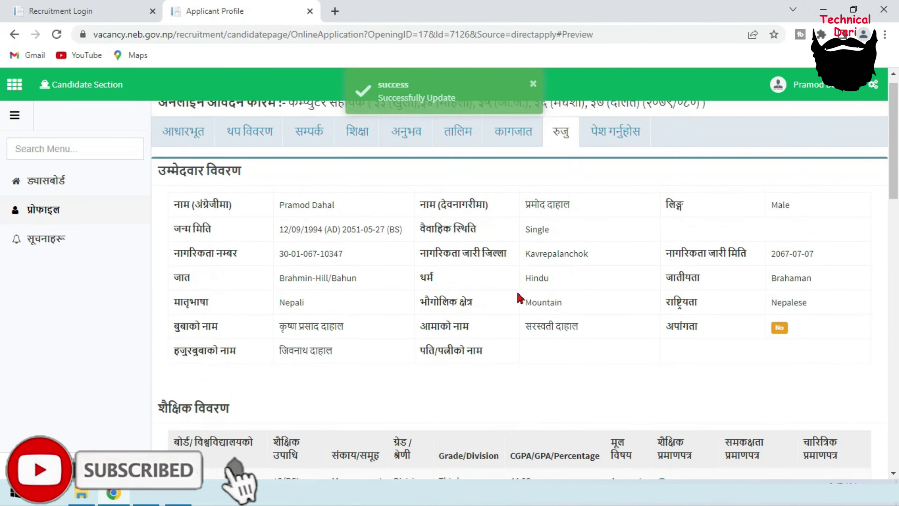
Step: Look over the रुजु application preview and continue to the पेश गर्नुहोस submission tab
scroll(476, 333, "down", 20)
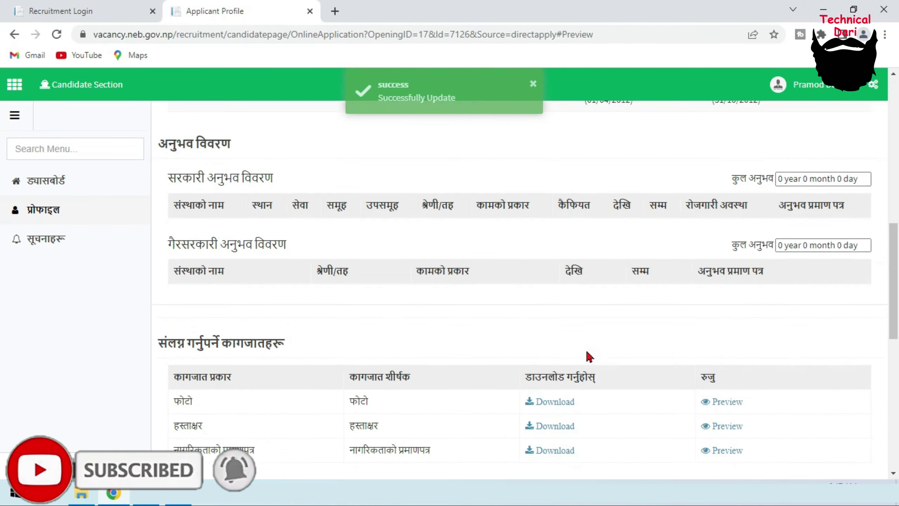
scroll(528, 295, "up", 10)
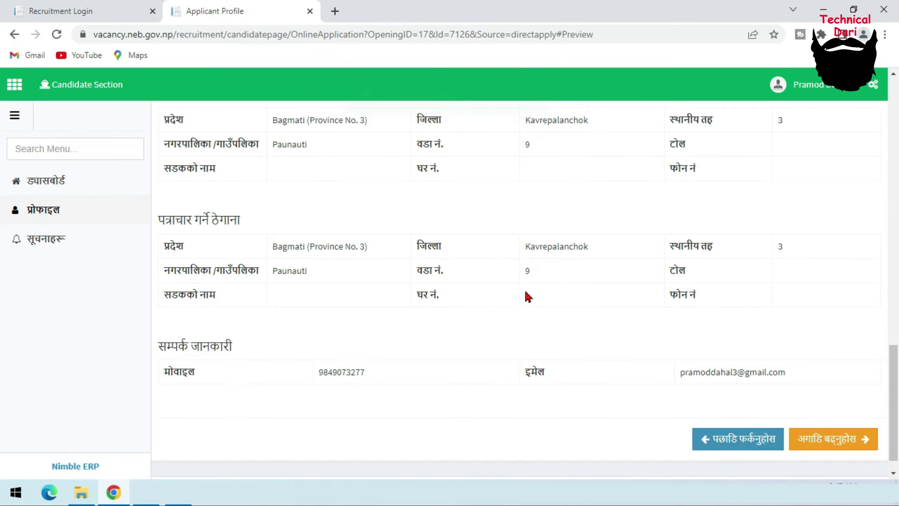
scroll(749, 339, "down", 10)
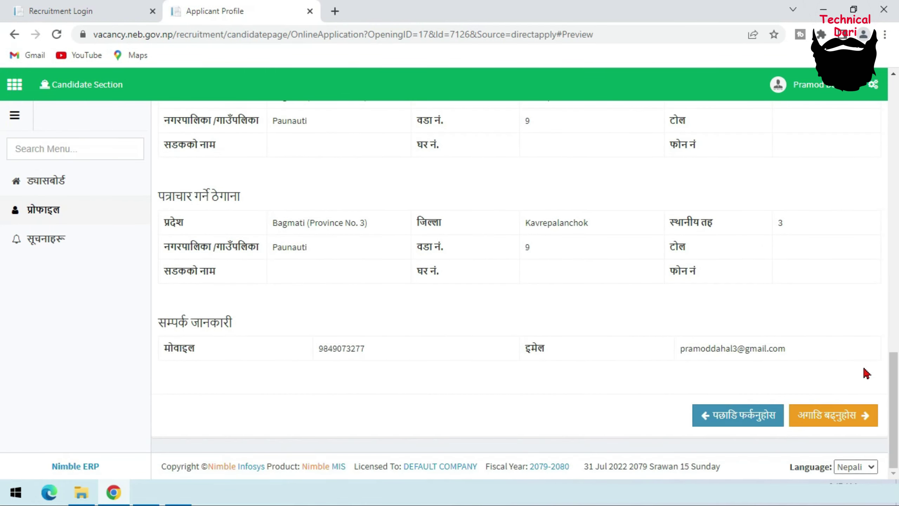
left_click(840, 418)
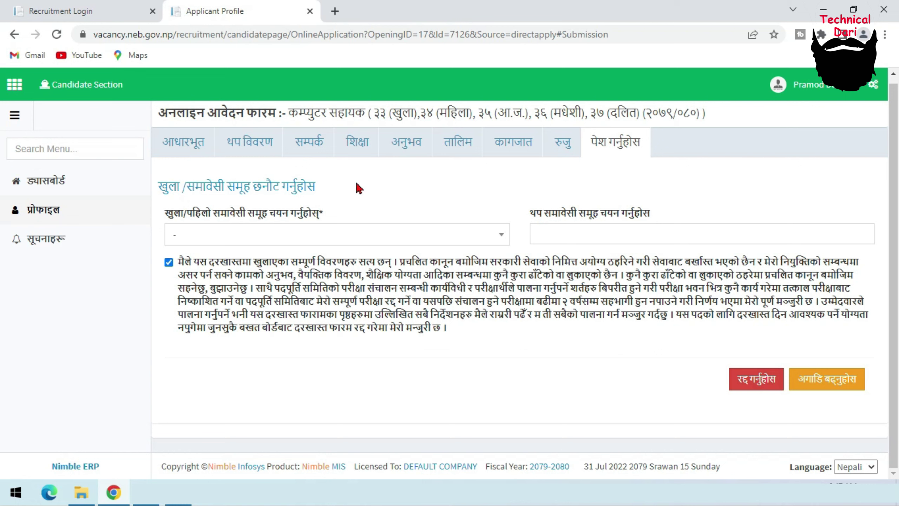
Step: Choose खुला प्रतियोगिता as the first group, keep the declaration ticked, and submit the application
left_click(285, 236)
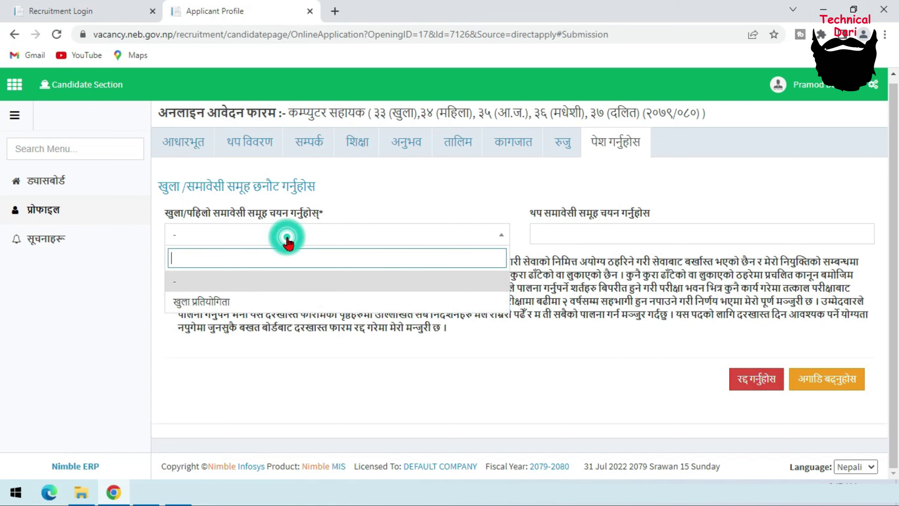
left_click(209, 303)
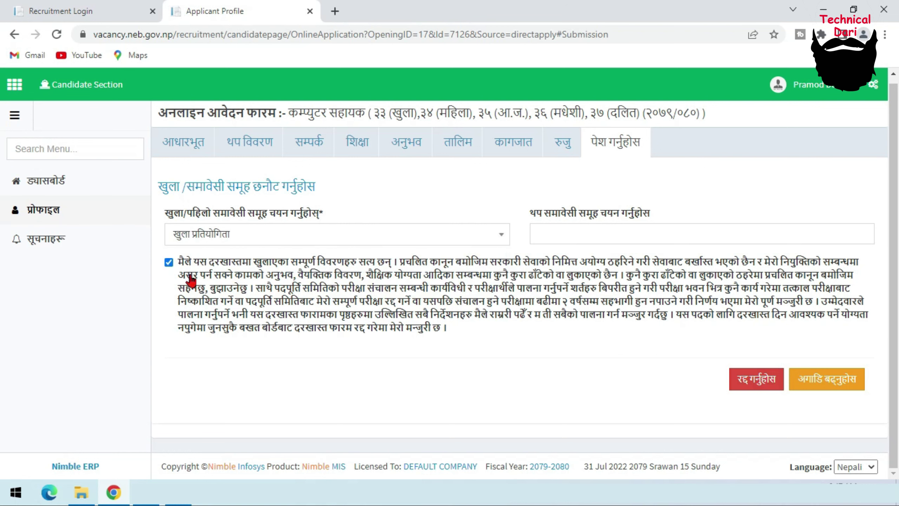
left_click(169, 262)
left_click(169, 262)
left_click(829, 385)
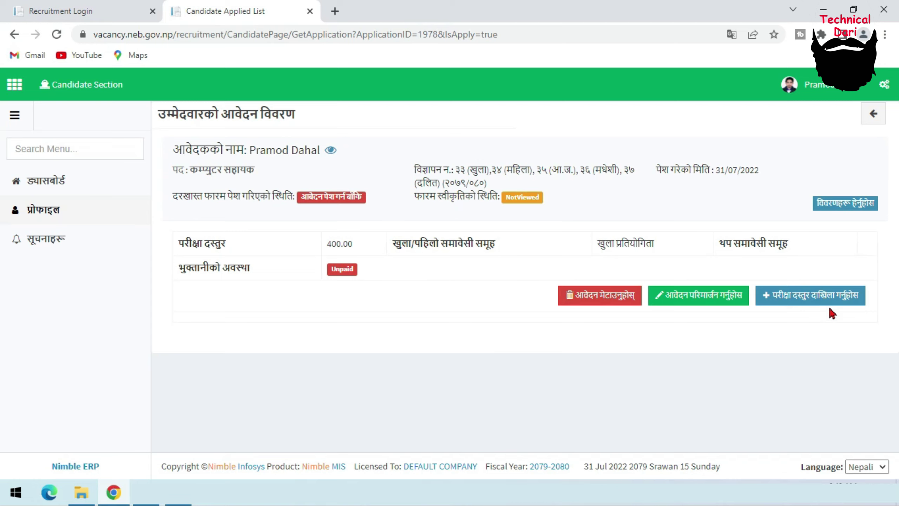
Step: Start the exam-fee payment and choose Bank Deposit as the payment method
left_click(807, 300)
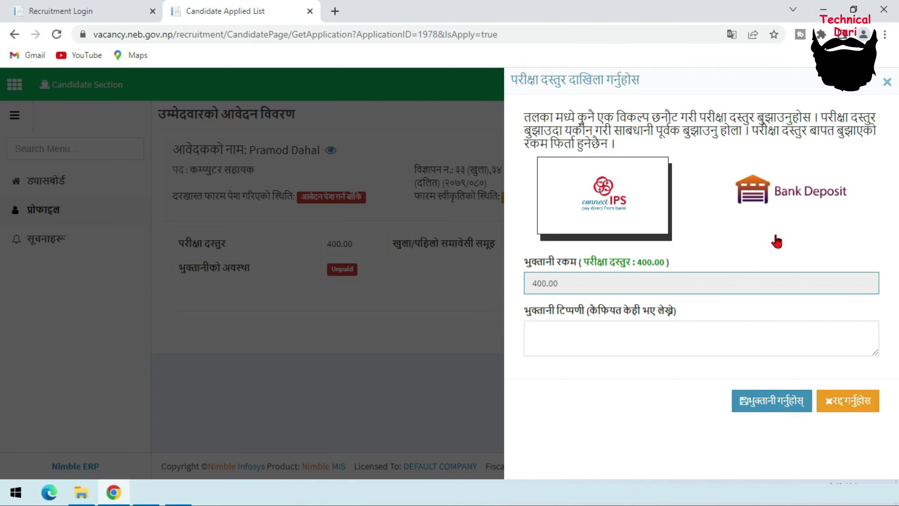
left_click(792, 201)
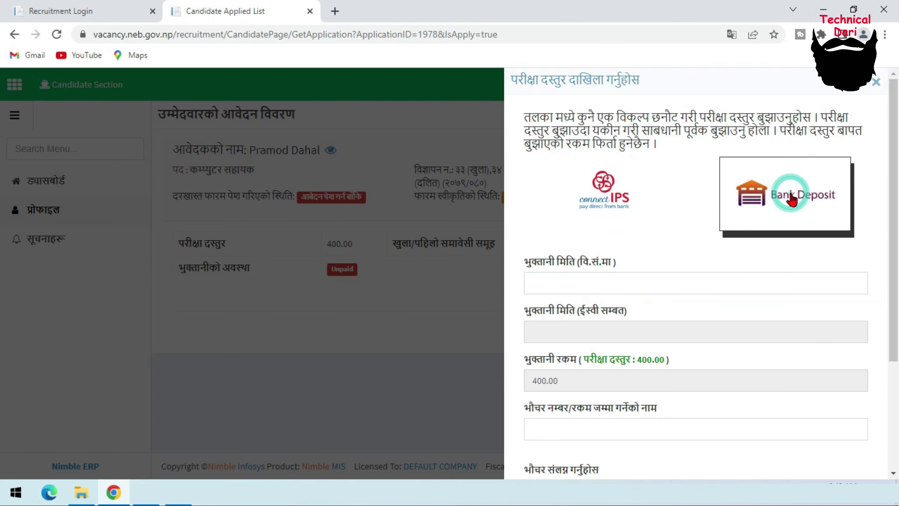
scroll(791, 200, "down", 2)
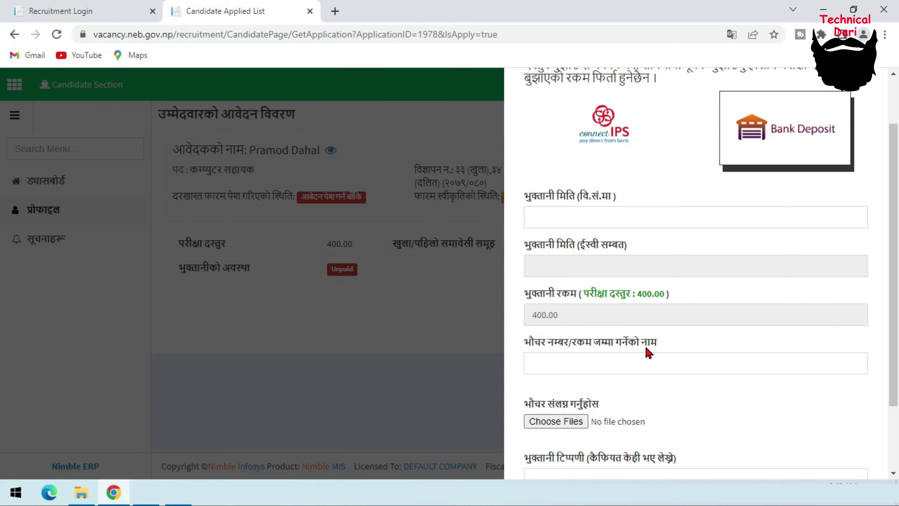
scroll(774, 369, "down", 3)
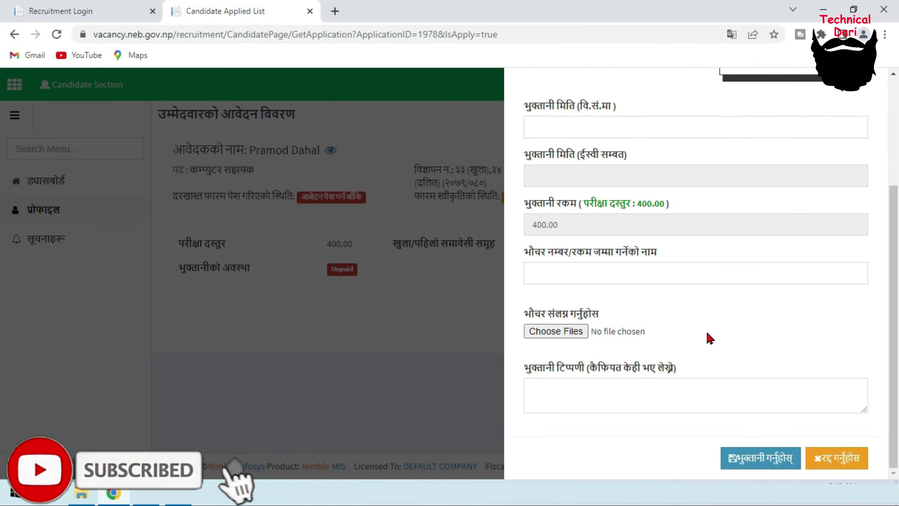
Step: Open the voucher file picker and cancel it without attaching a file
left_click(574, 331)
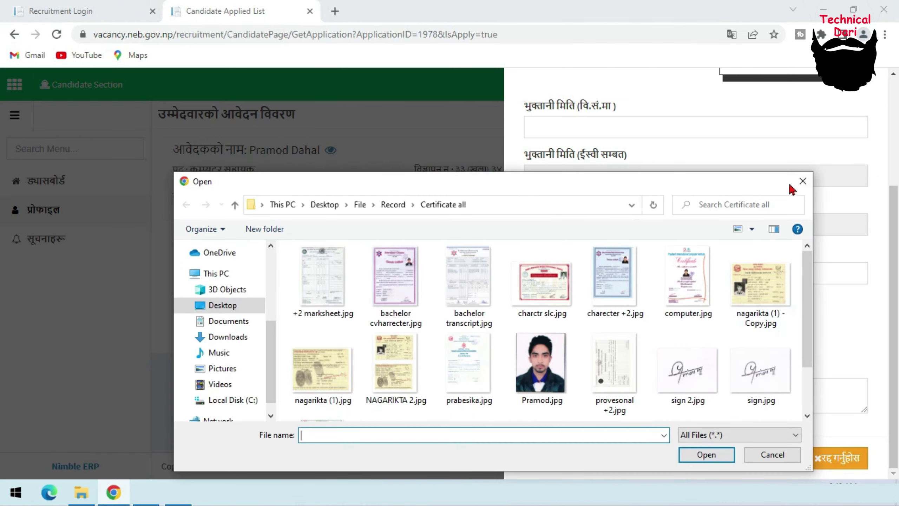
left_click(802, 181)
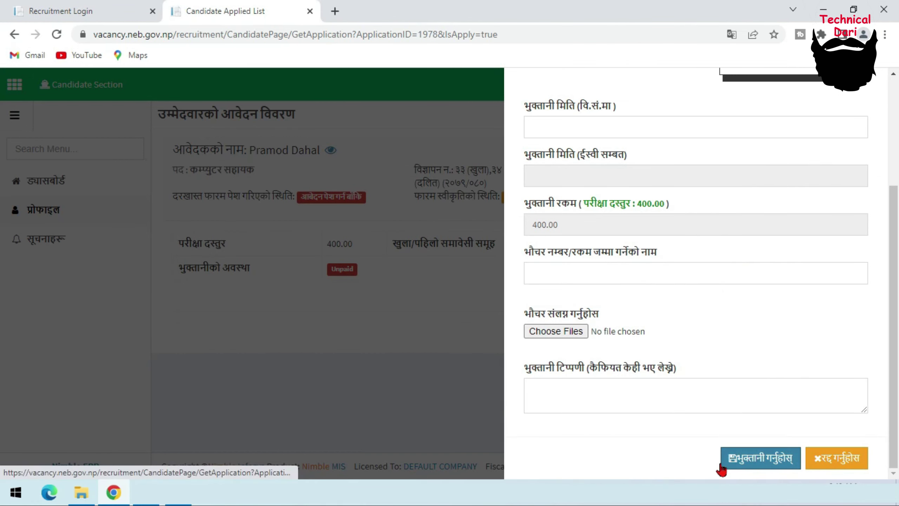
scroll(708, 330, "up", 3)
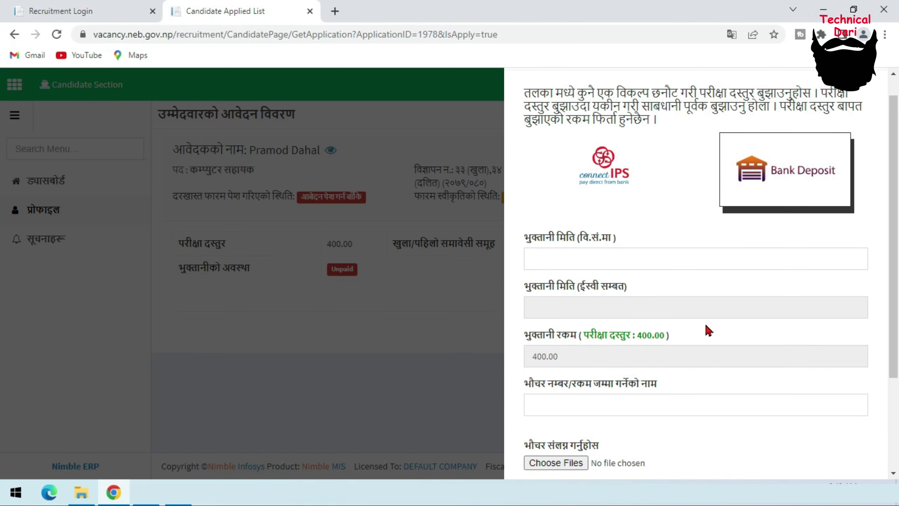